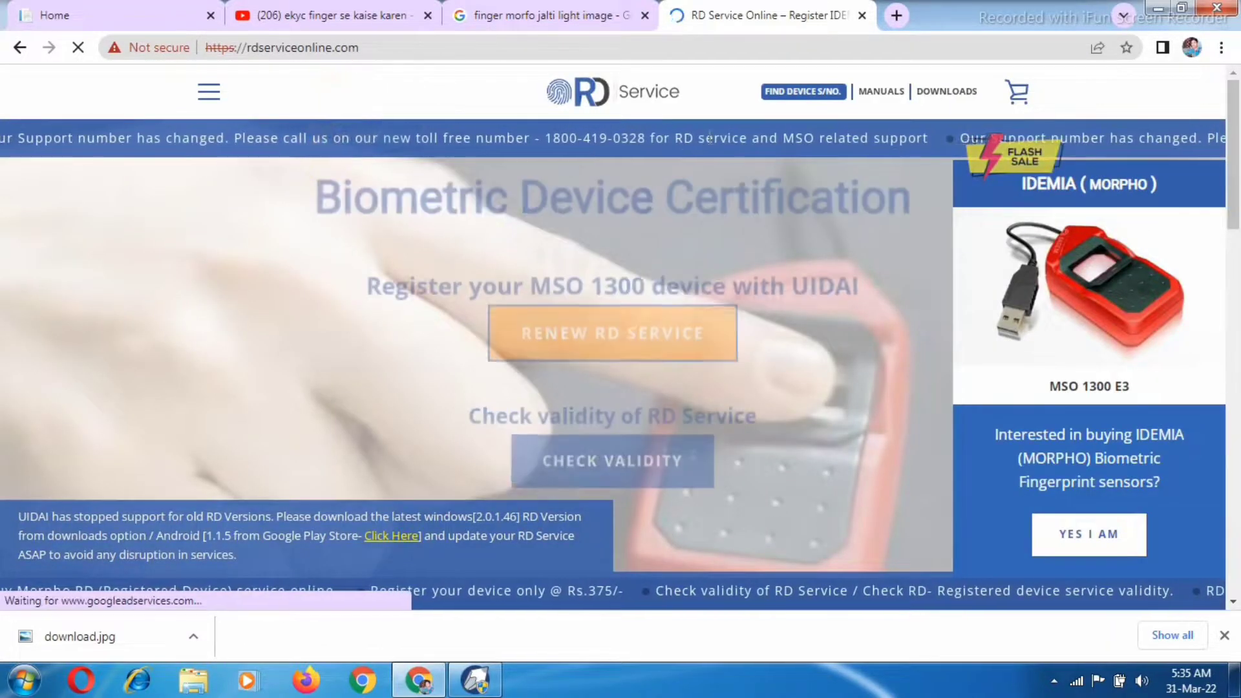
- Download the Windows RD Service (HTTPS-Localhost) driver zip from the RD Service Drivers list
mouse_move(948, 97)
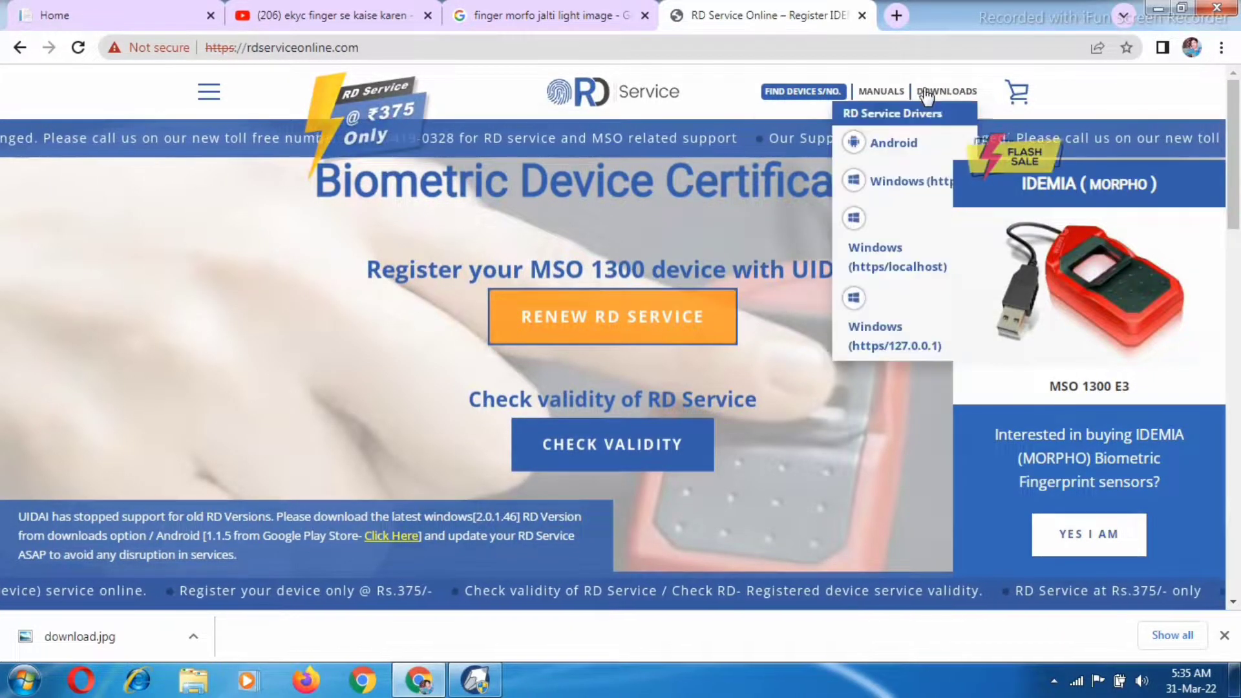
click(902, 265)
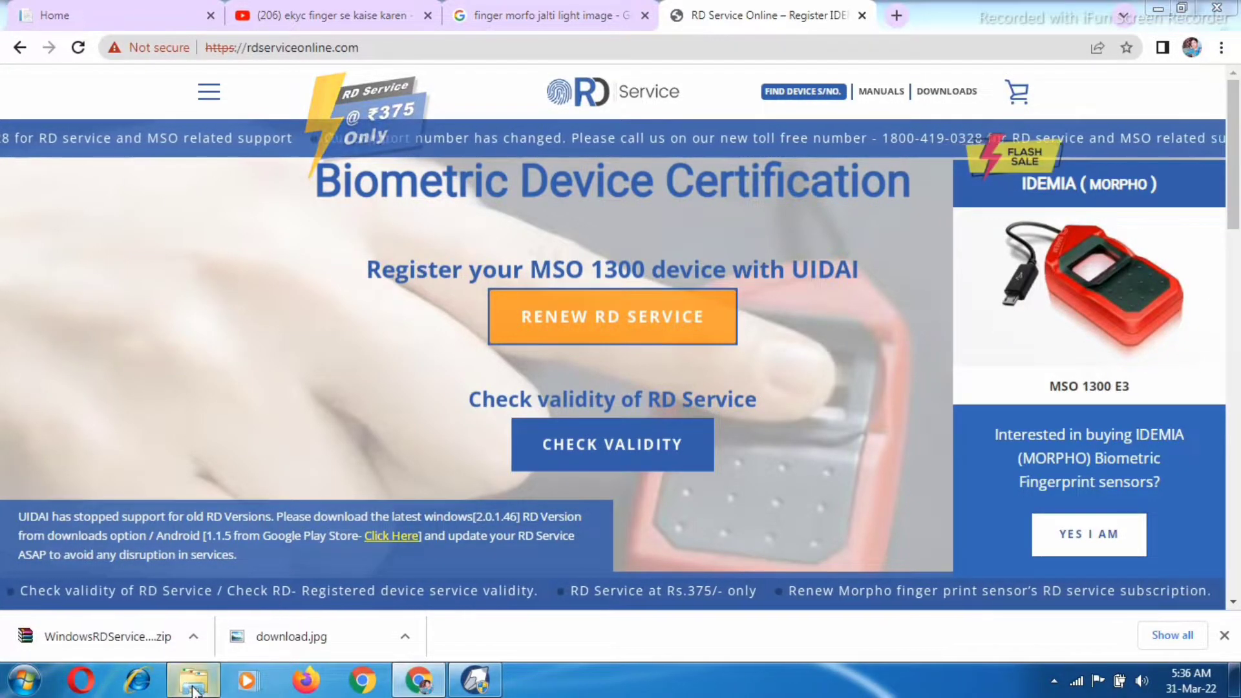
- Extract the downloaded RD Service zip in Downloads, replacing the existing files
click(193, 682)
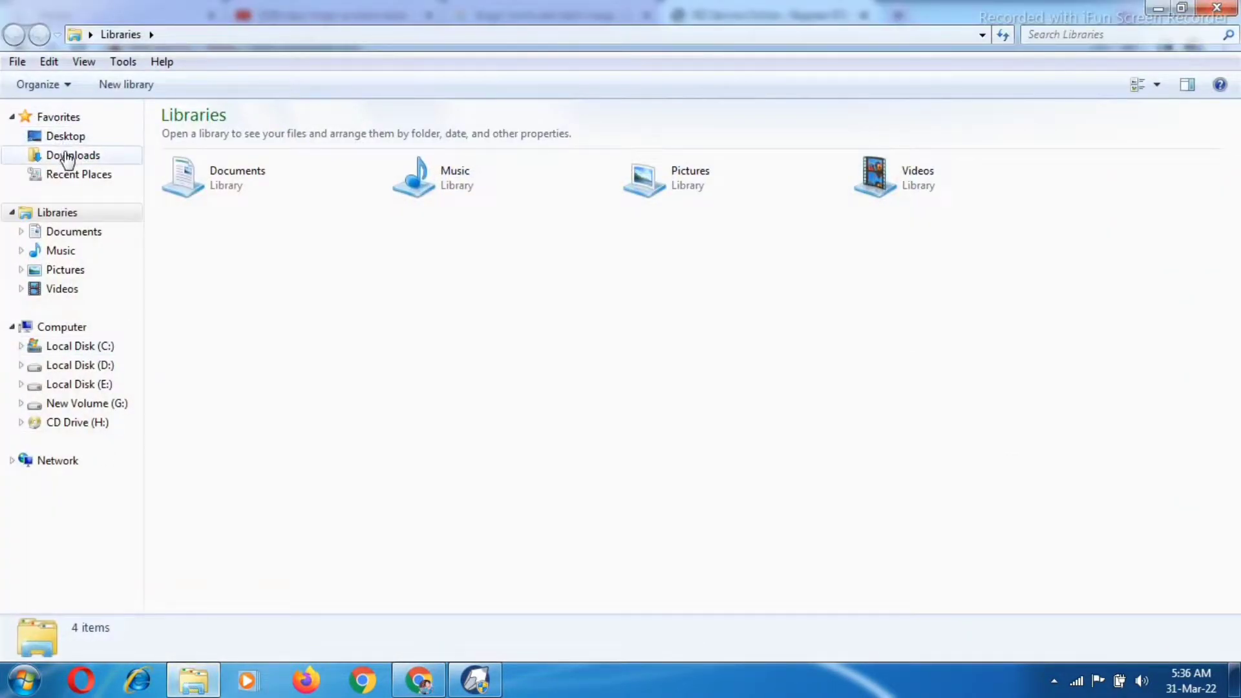
click(65, 155)
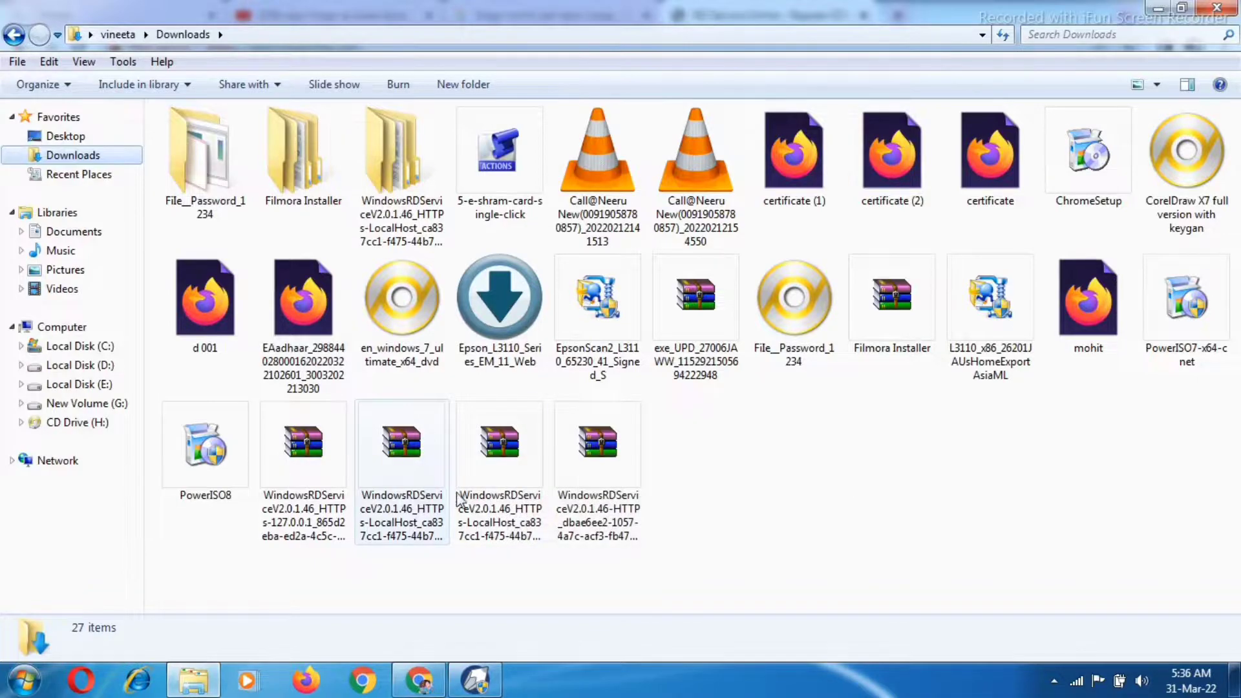
right_click(500, 451)
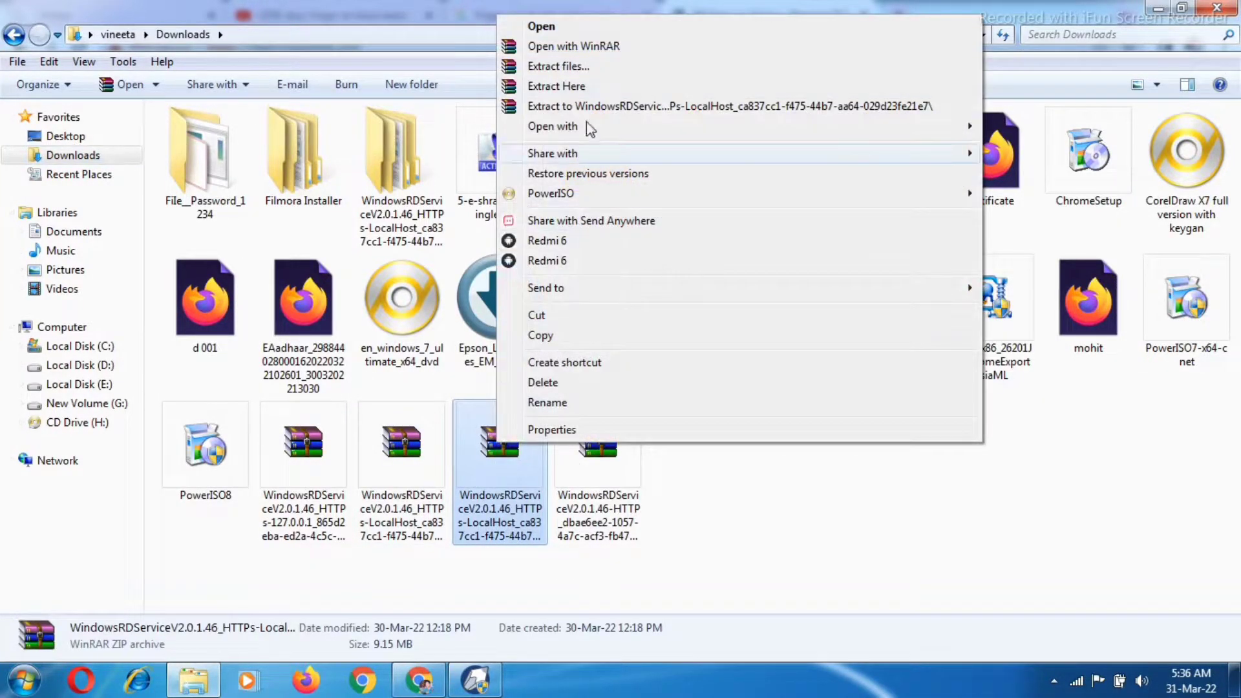
click(591, 66)
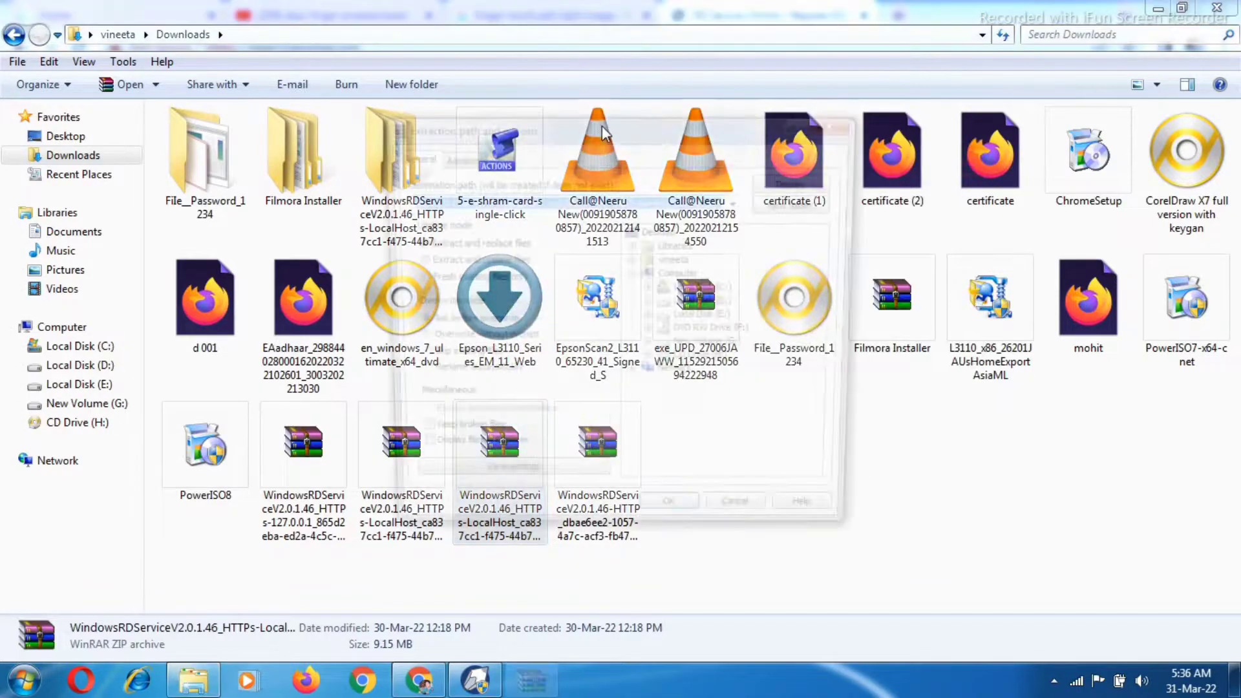
click(689, 525)
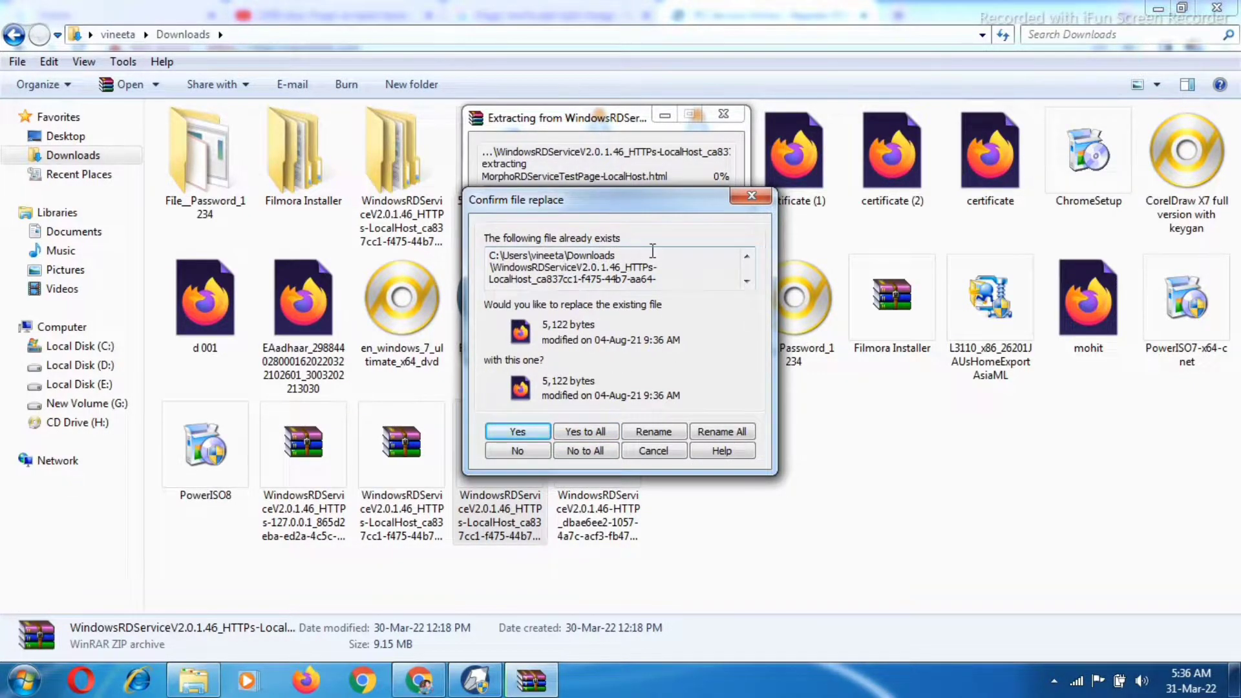
click(752, 195)
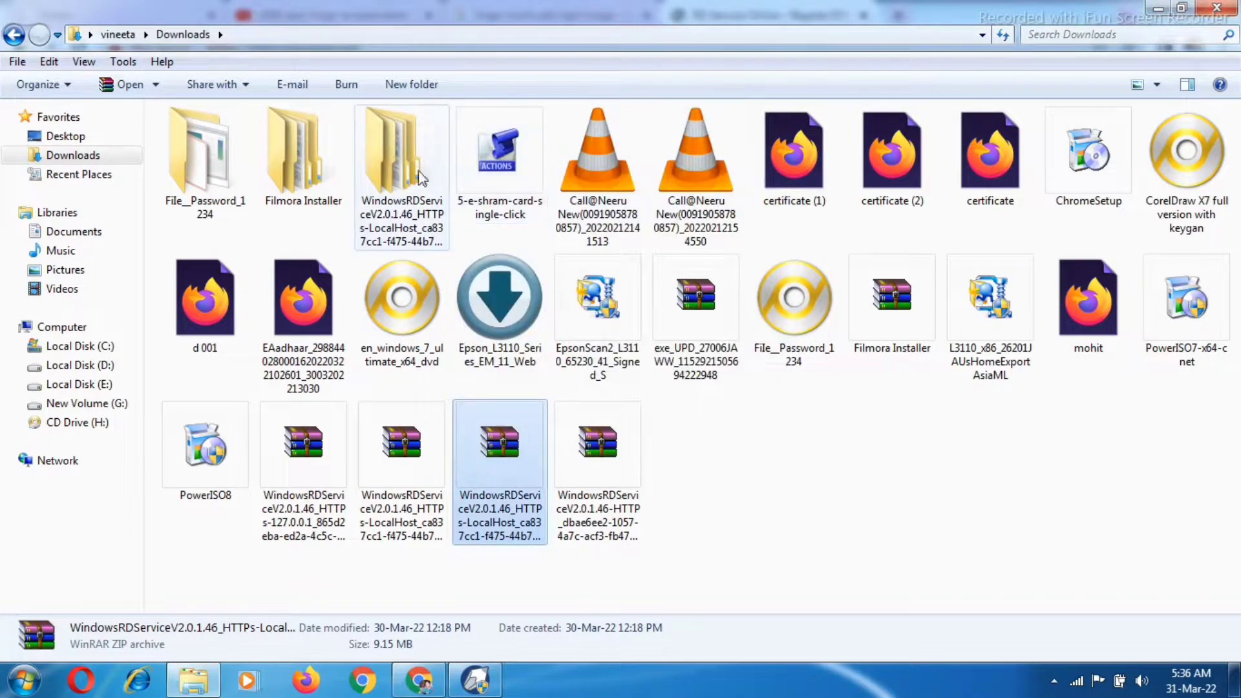
- Run the extracted WindowsRDService_HTTPs-LocalHost installer past the publisher warning, then close Explorer
double_click(387, 157)
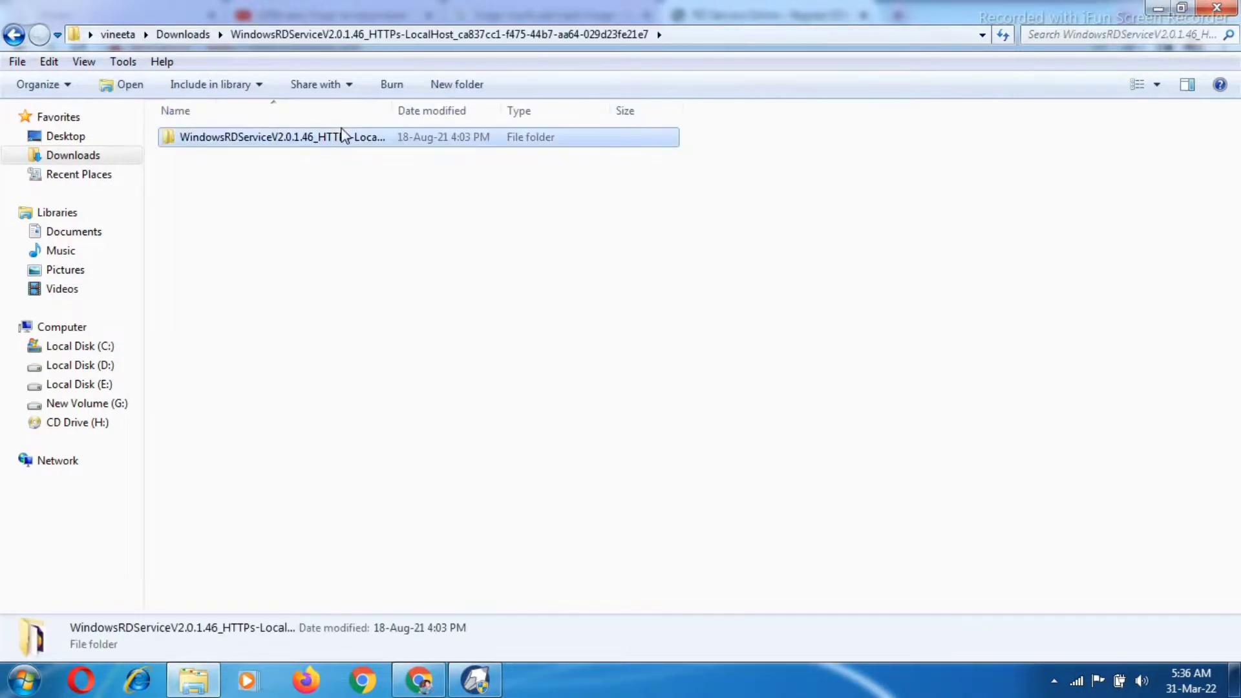
double_click(342, 135)
click(313, 158)
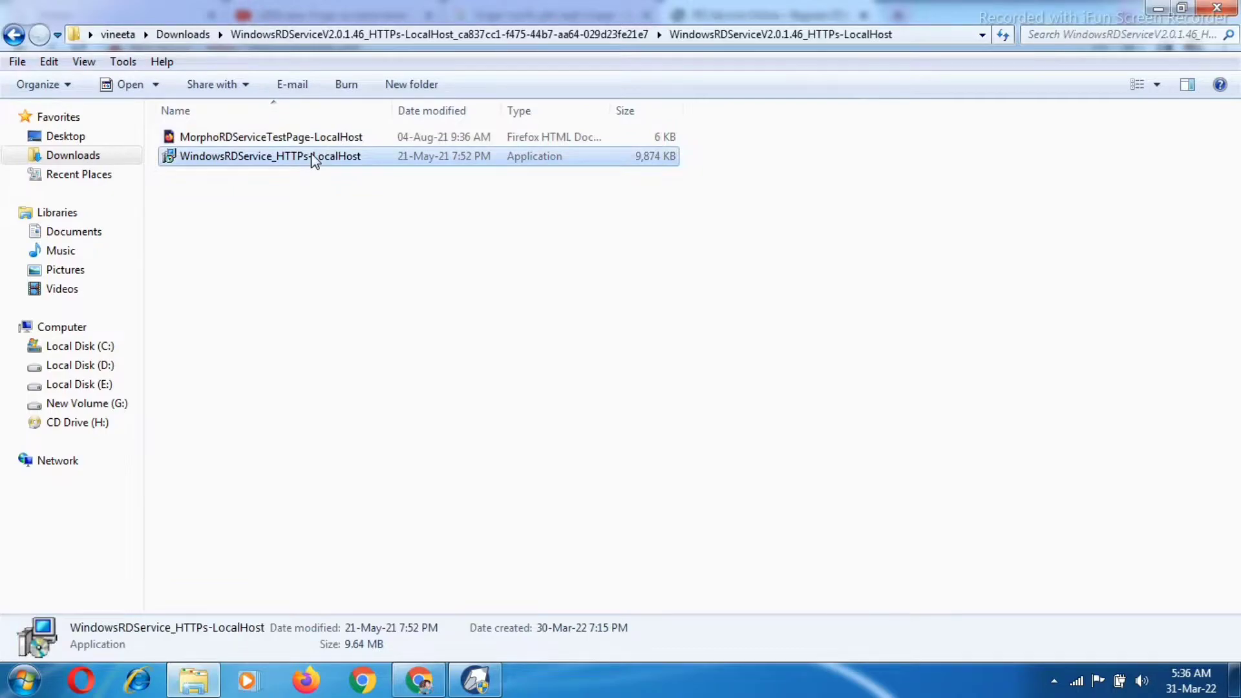
double_click(314, 158)
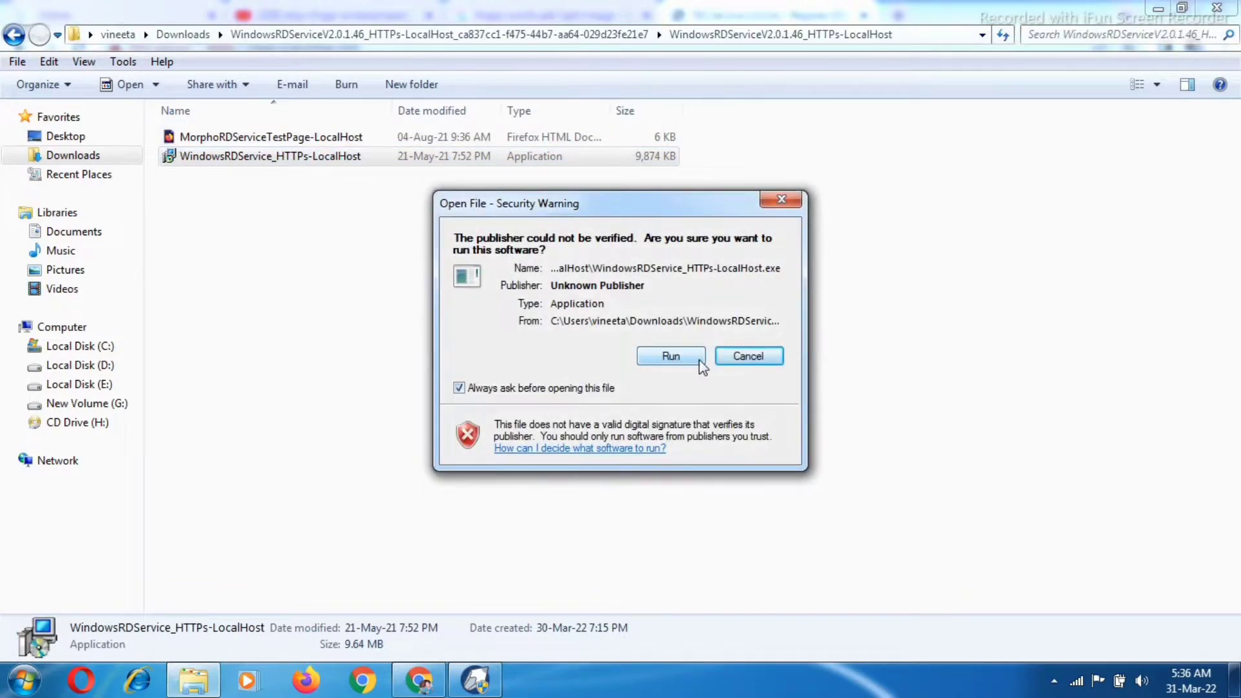
click(748, 362)
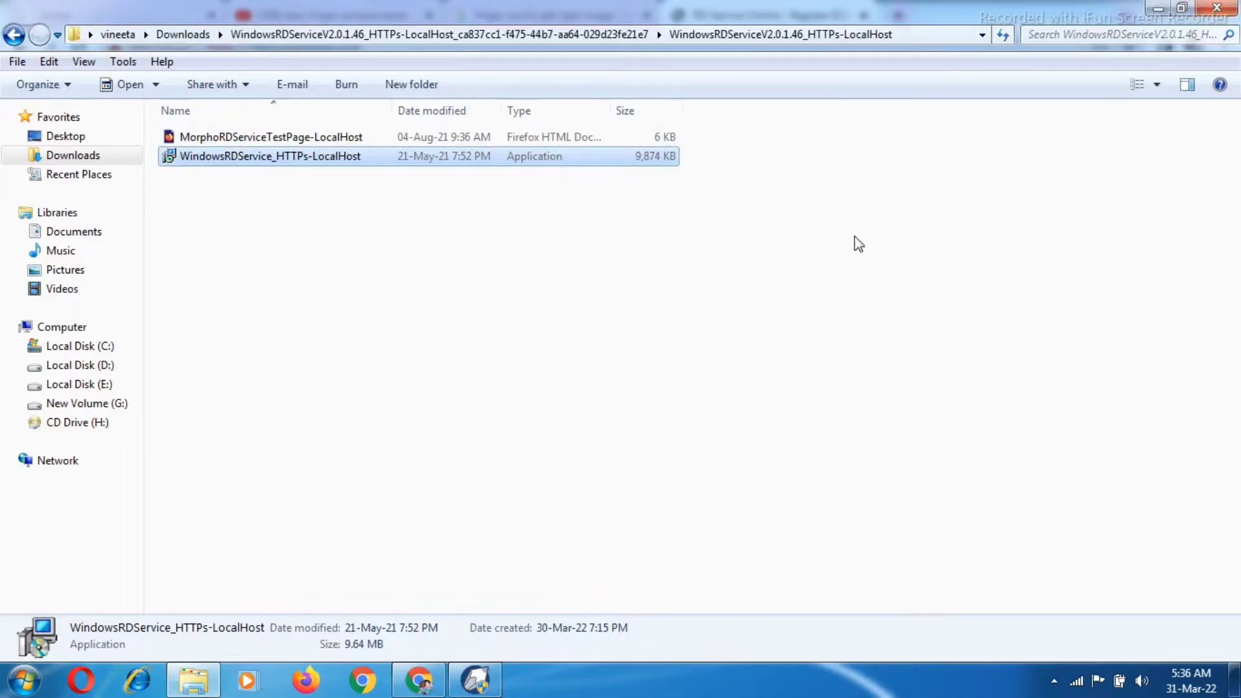
click(1217, 9)
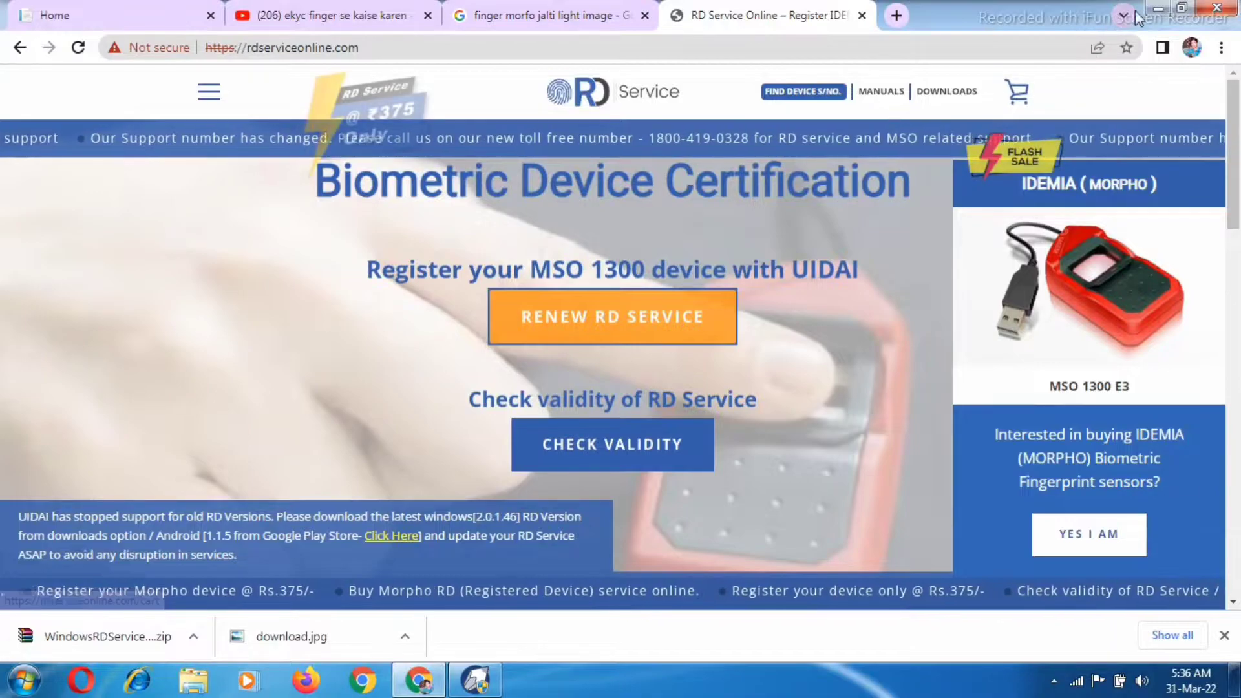
- Minimize Chrome and browse from Computer to the C:\MorphoRdServiceL0Soft folder
click(1157, 9)
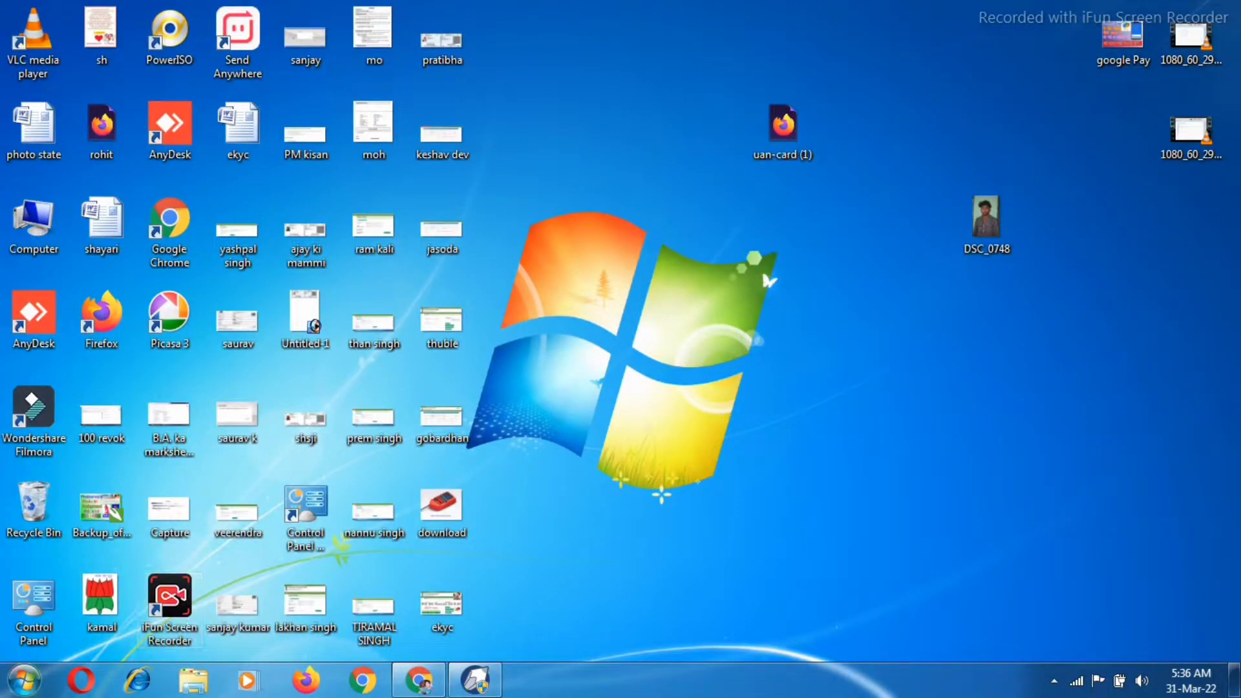
click(26, 682)
click(29, 684)
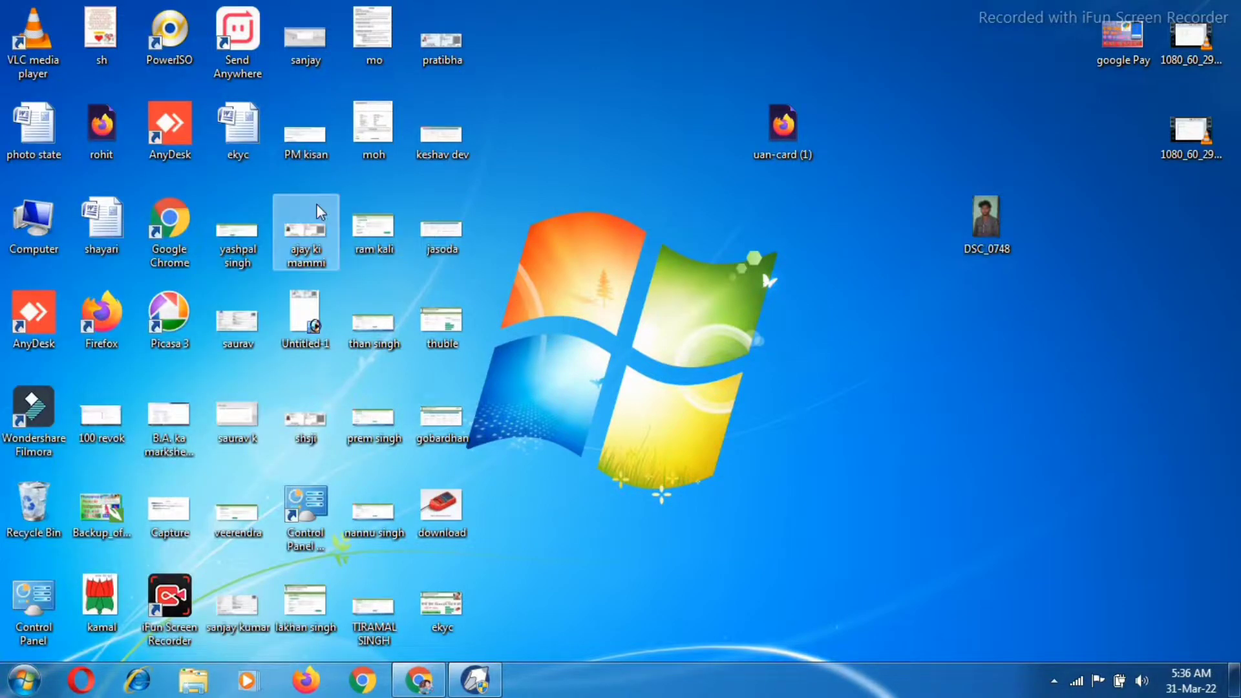
double_click(22, 223)
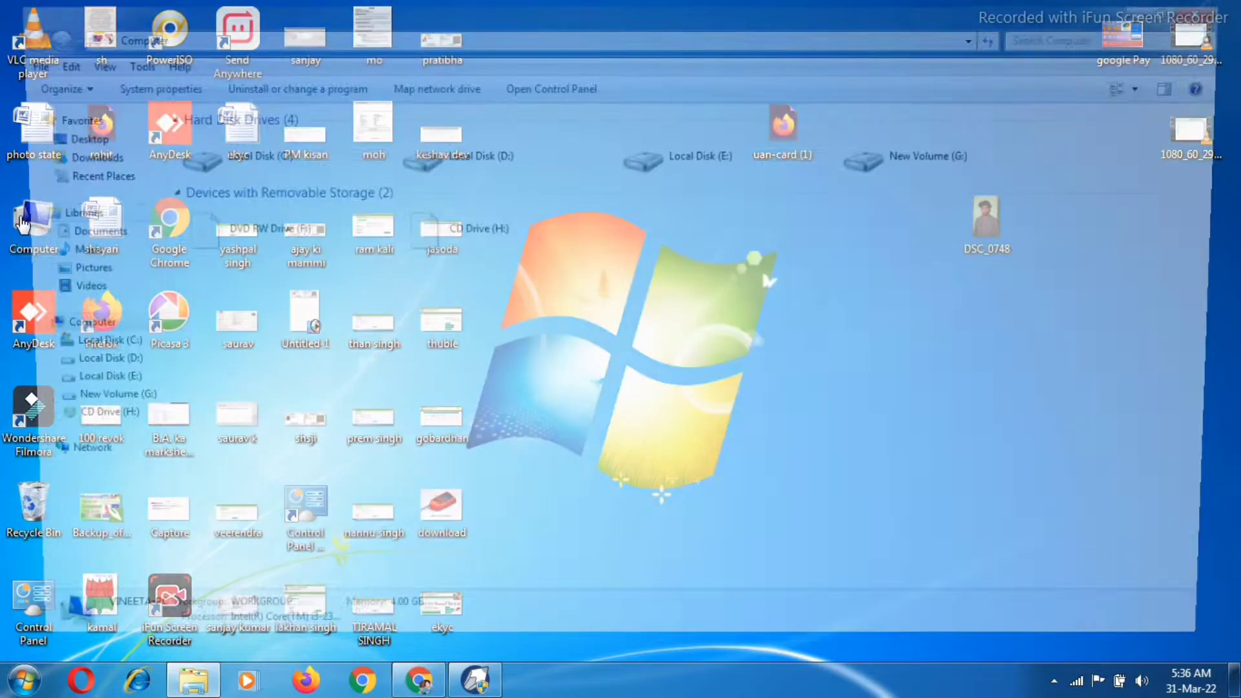
double_click(273, 158)
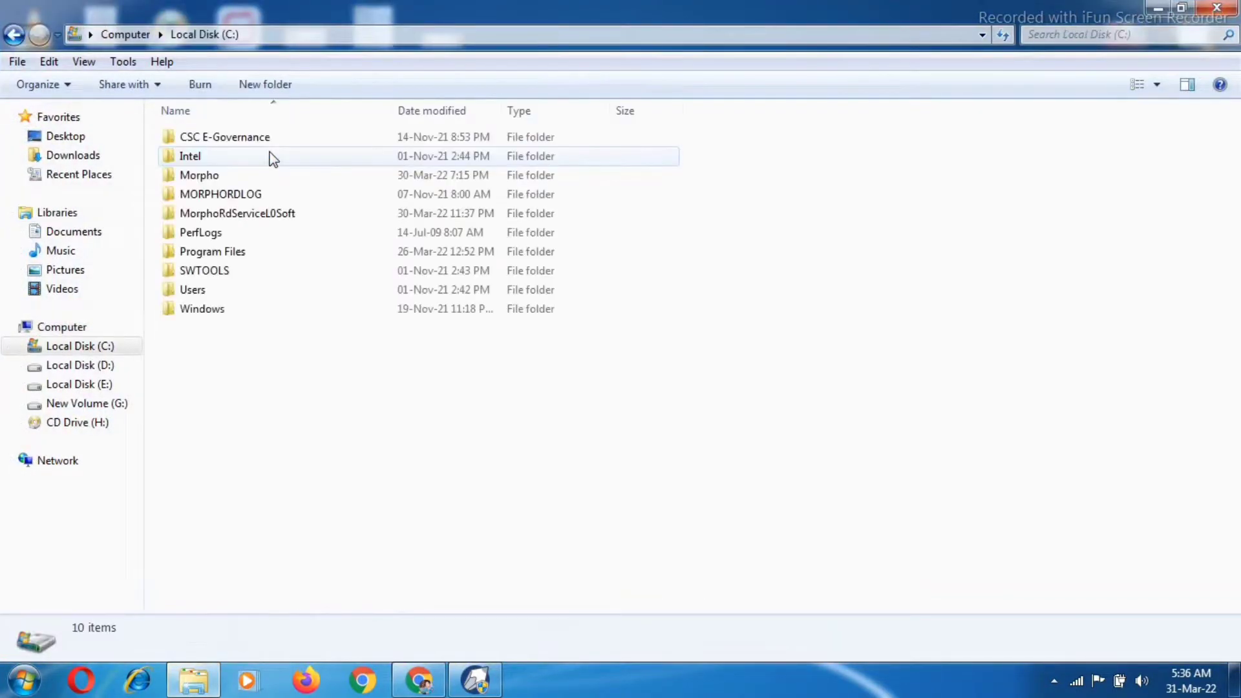
double_click(270, 219)
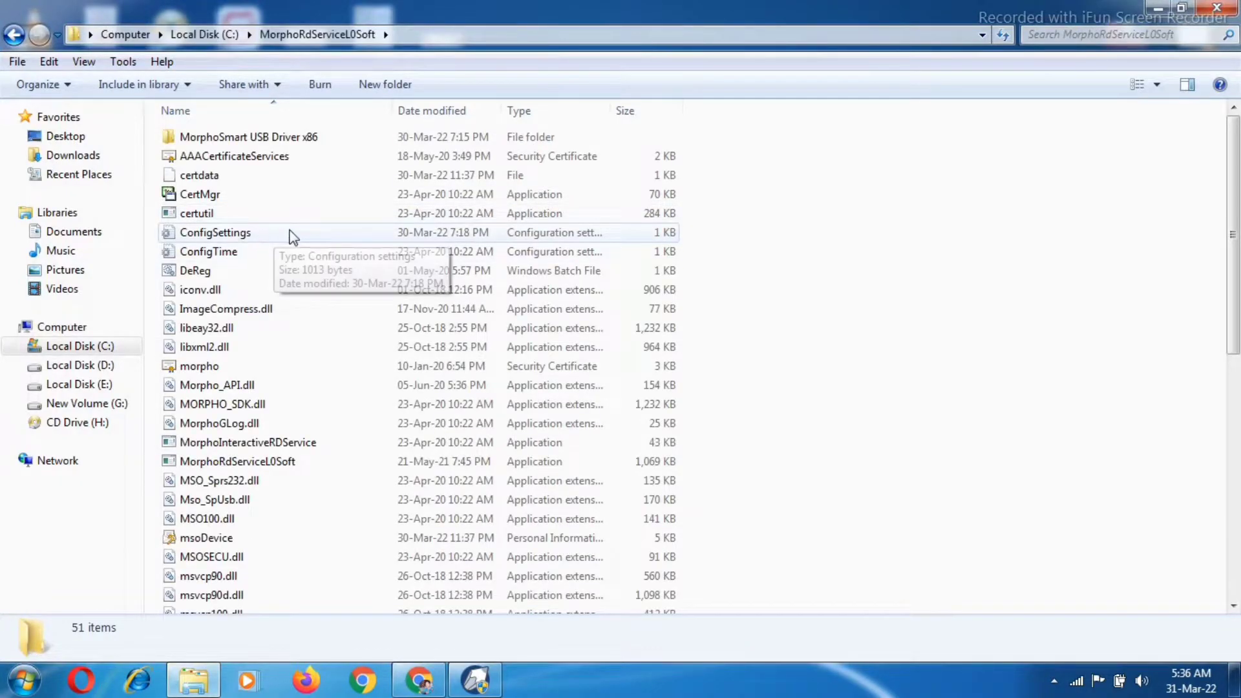
- Save the ConfigSettings file in Notepad, then close Notepad and the MorphoRdServiceL0Soft window
double_click(290, 234)
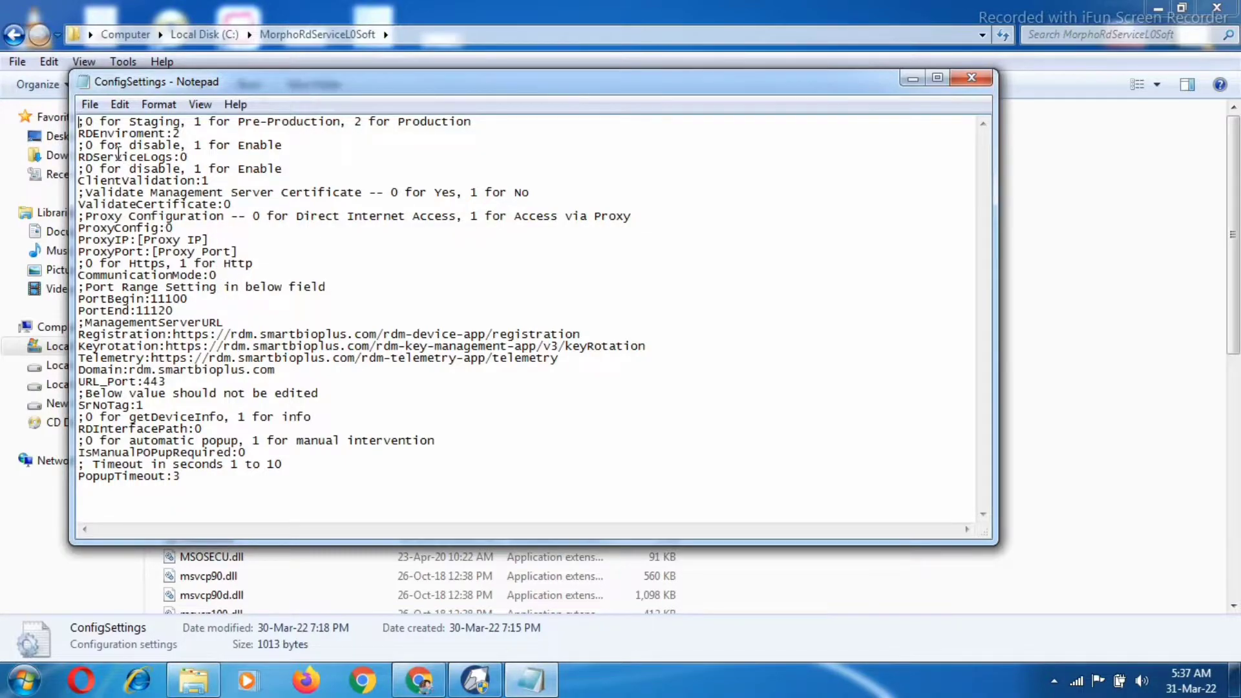
click(90, 104)
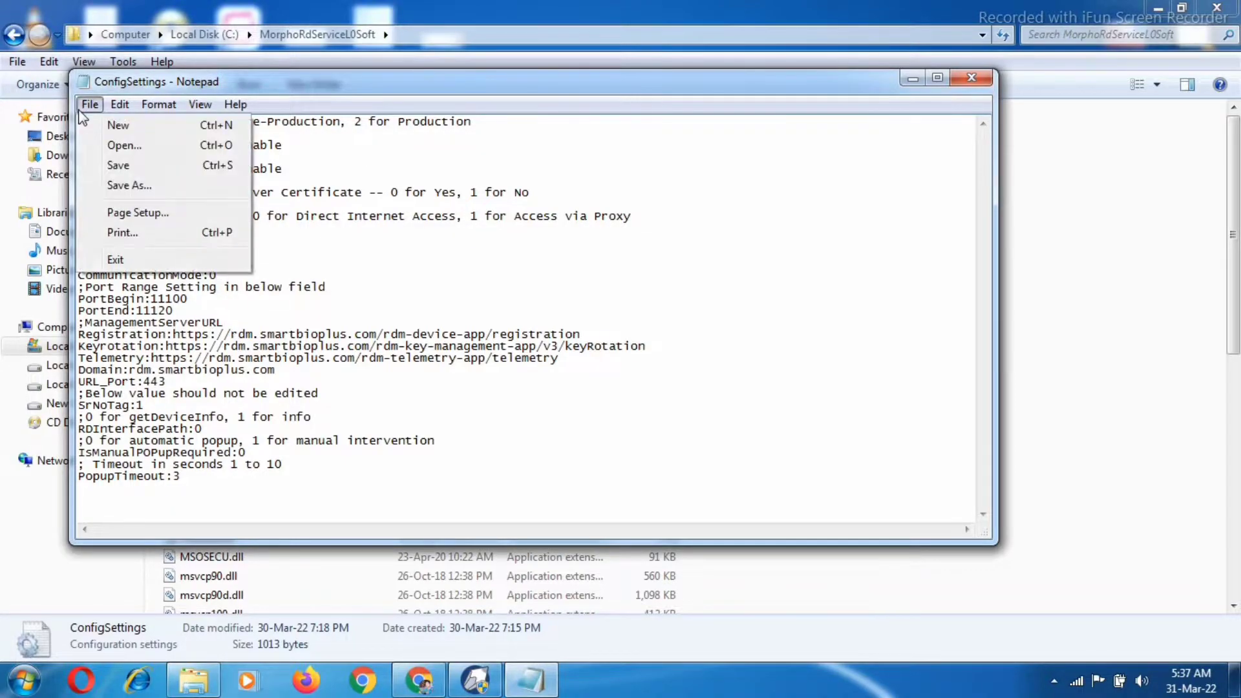
click(119, 165)
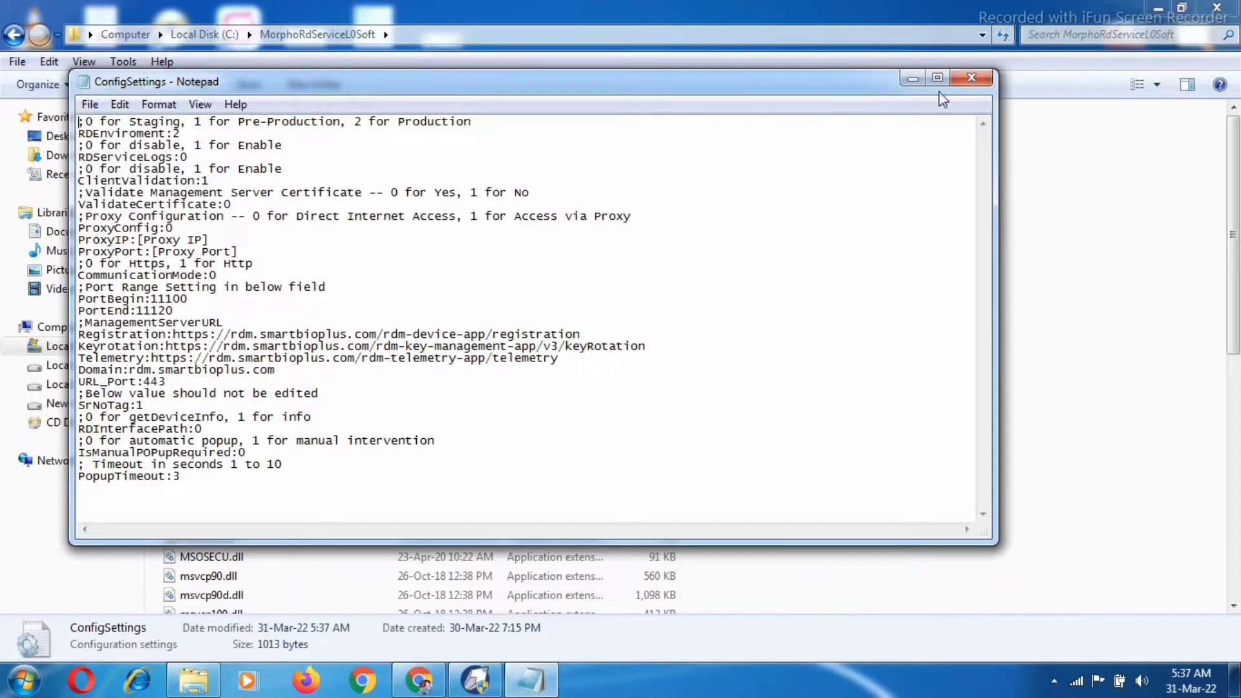
click(971, 77)
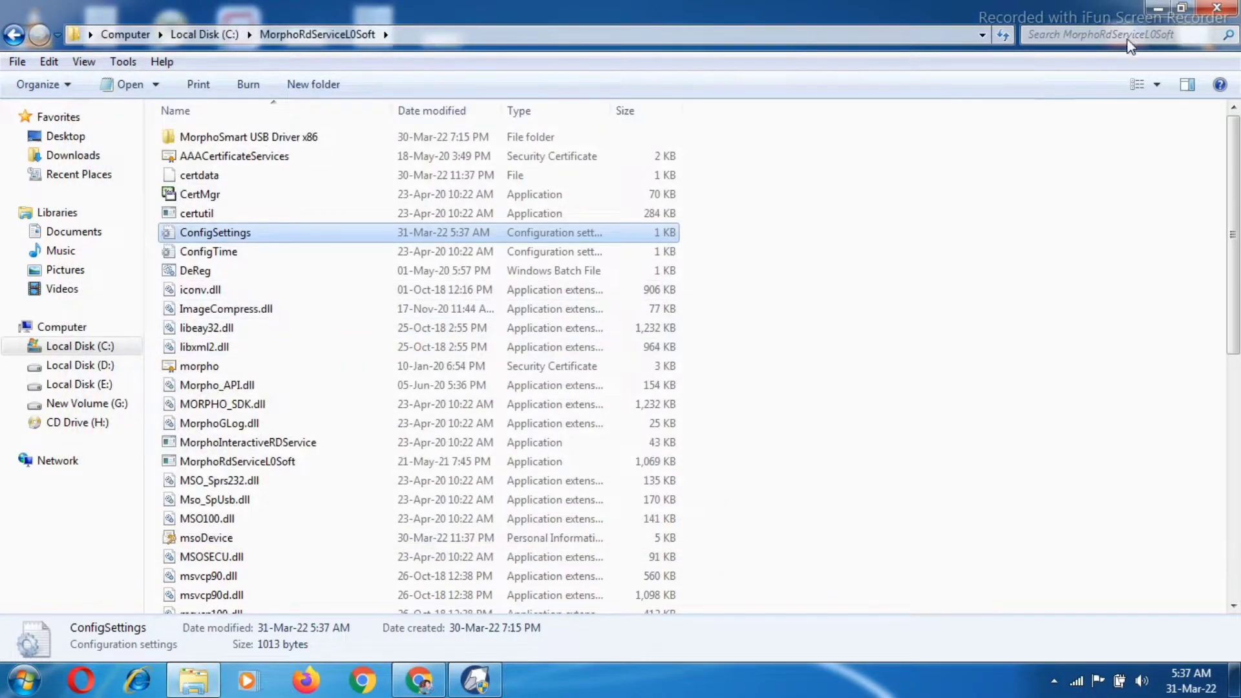
click(1215, 8)
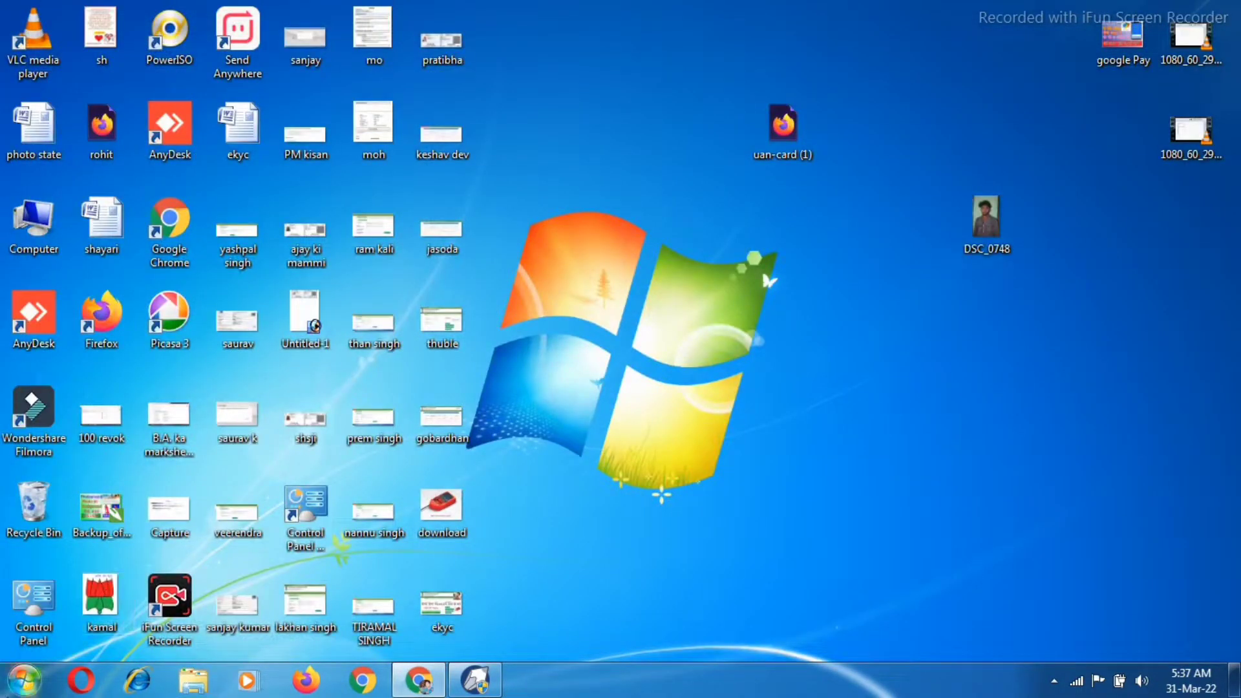
- Launch the Windows Services manager through a 'ser' Start menu search
click(24, 682)
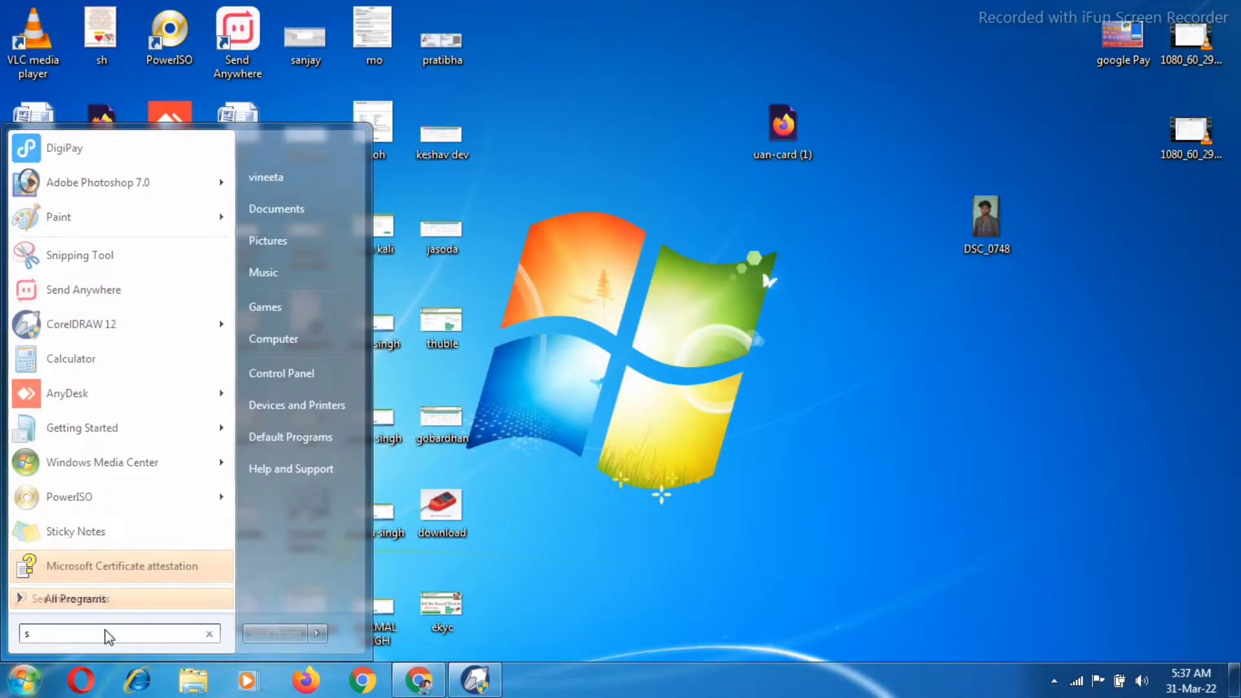
text(ser)
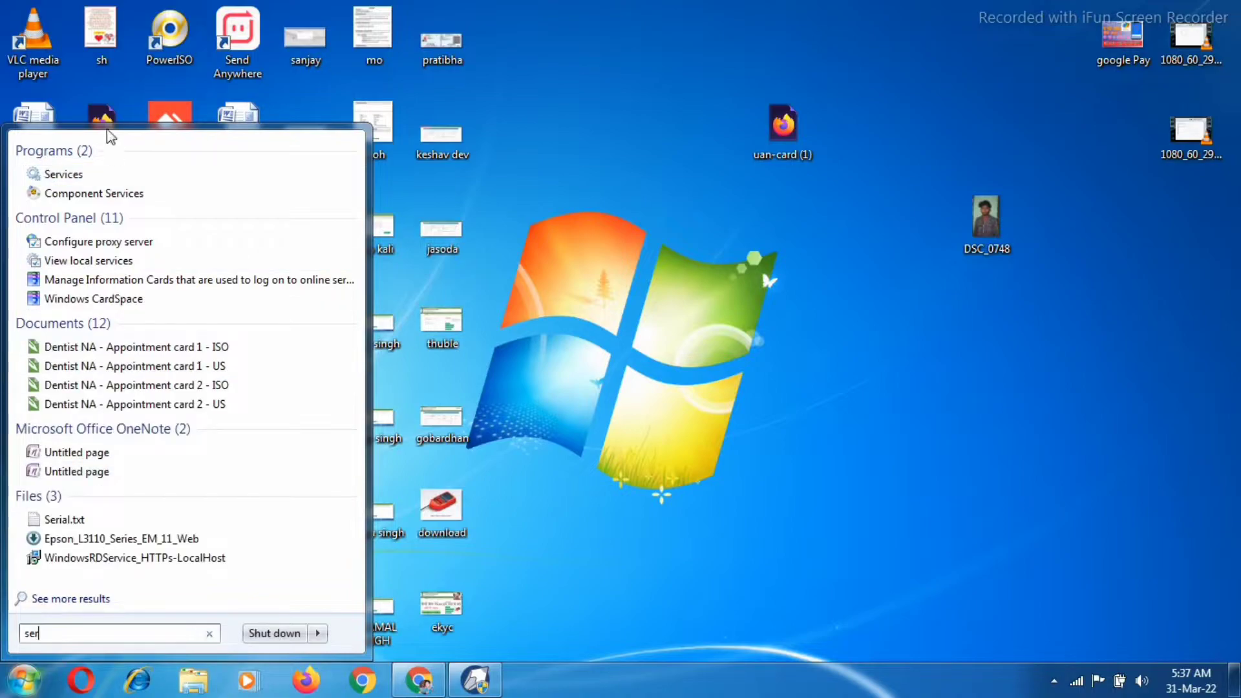
click(65, 176)
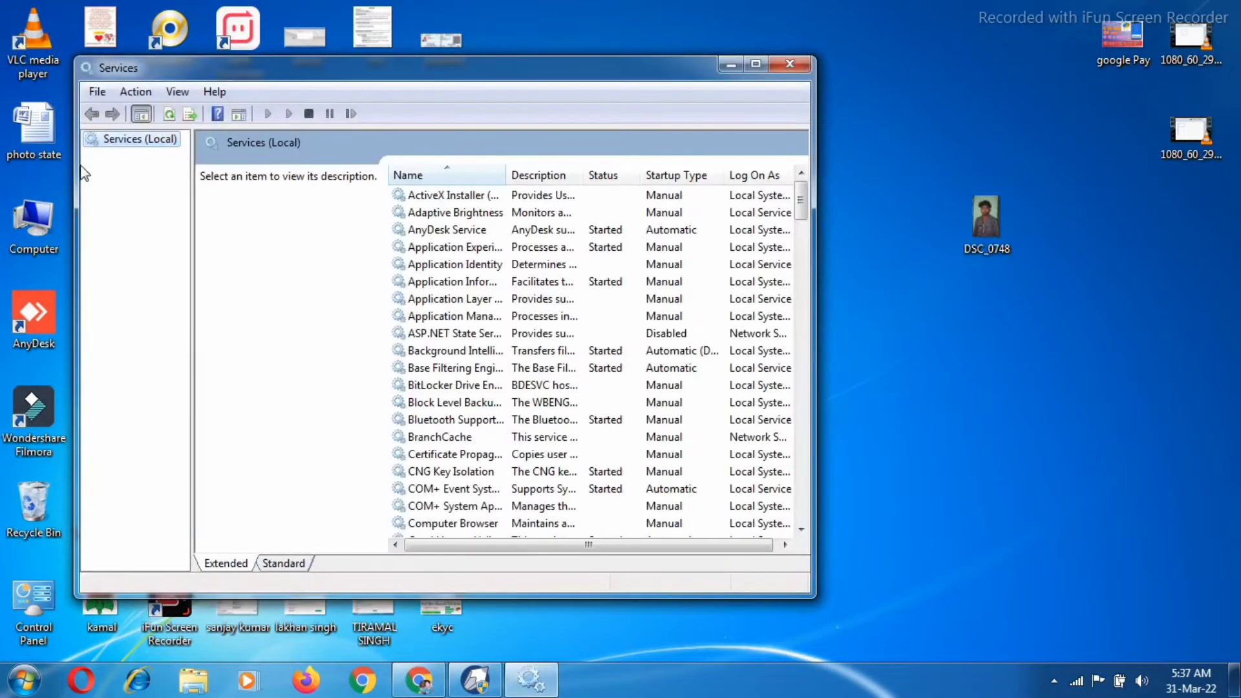
drag(801, 206, 821, 325)
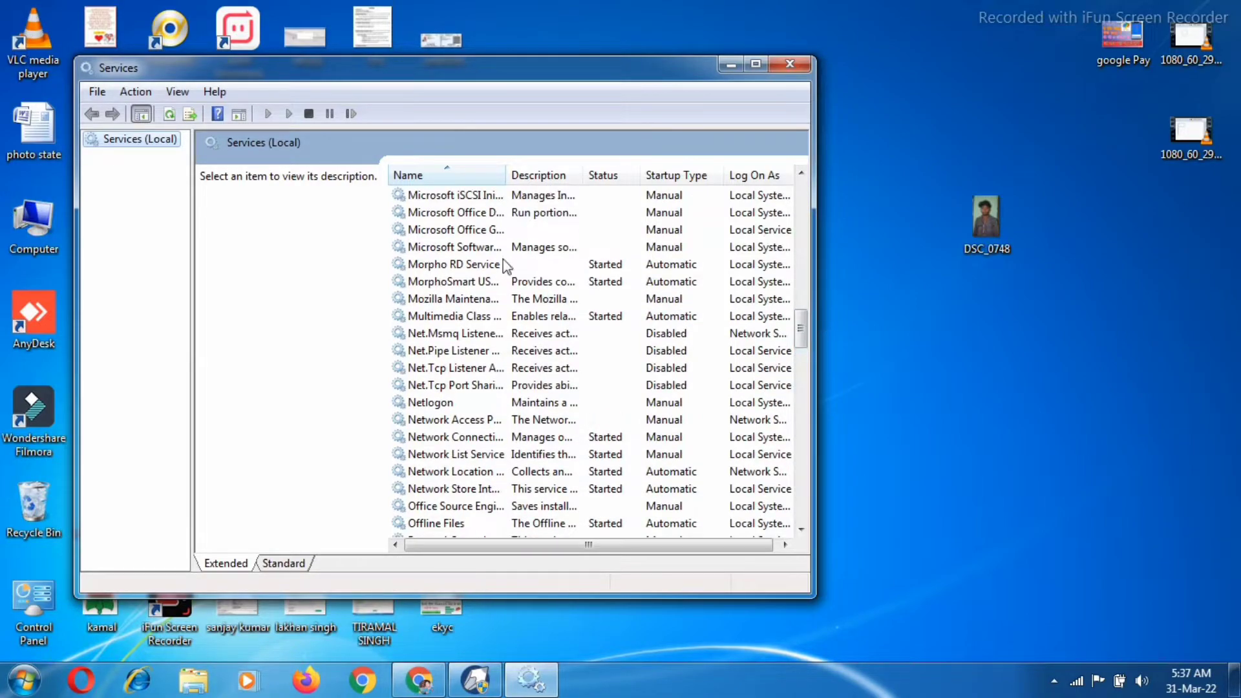
- Restart the Morpho RD Service and dismiss the telemetry success message
click(439, 267)
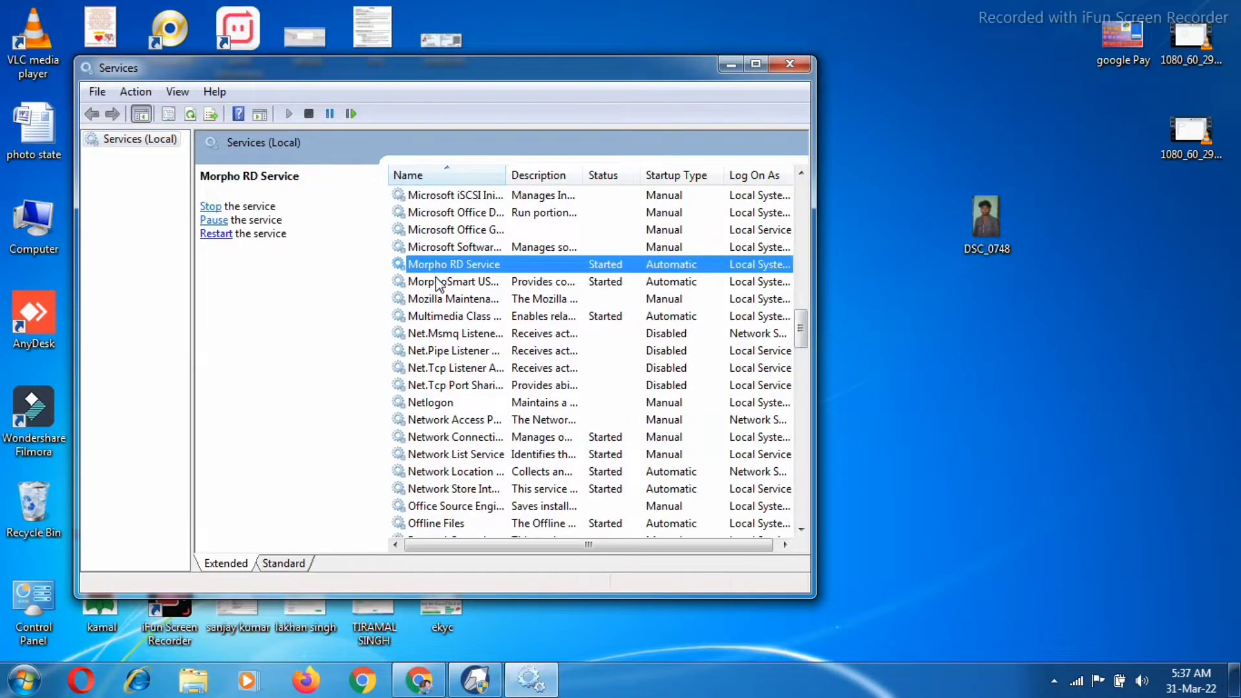
click(438, 283)
click(433, 265)
click(220, 237)
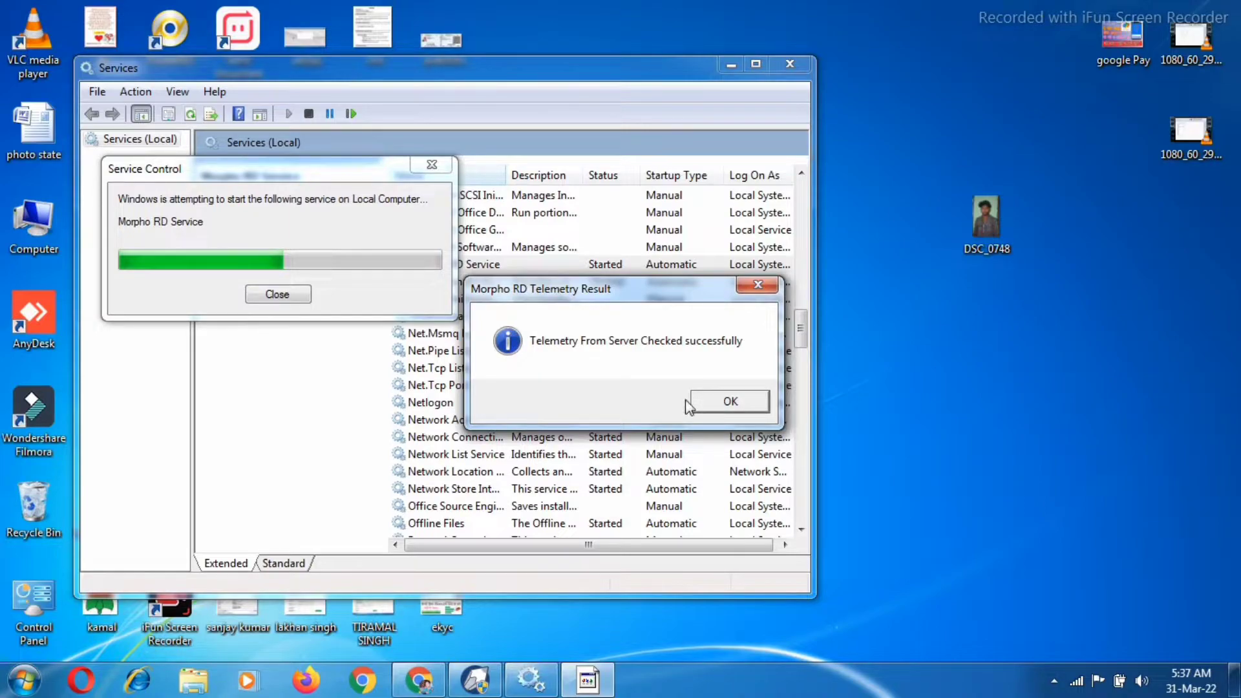
click(724, 402)
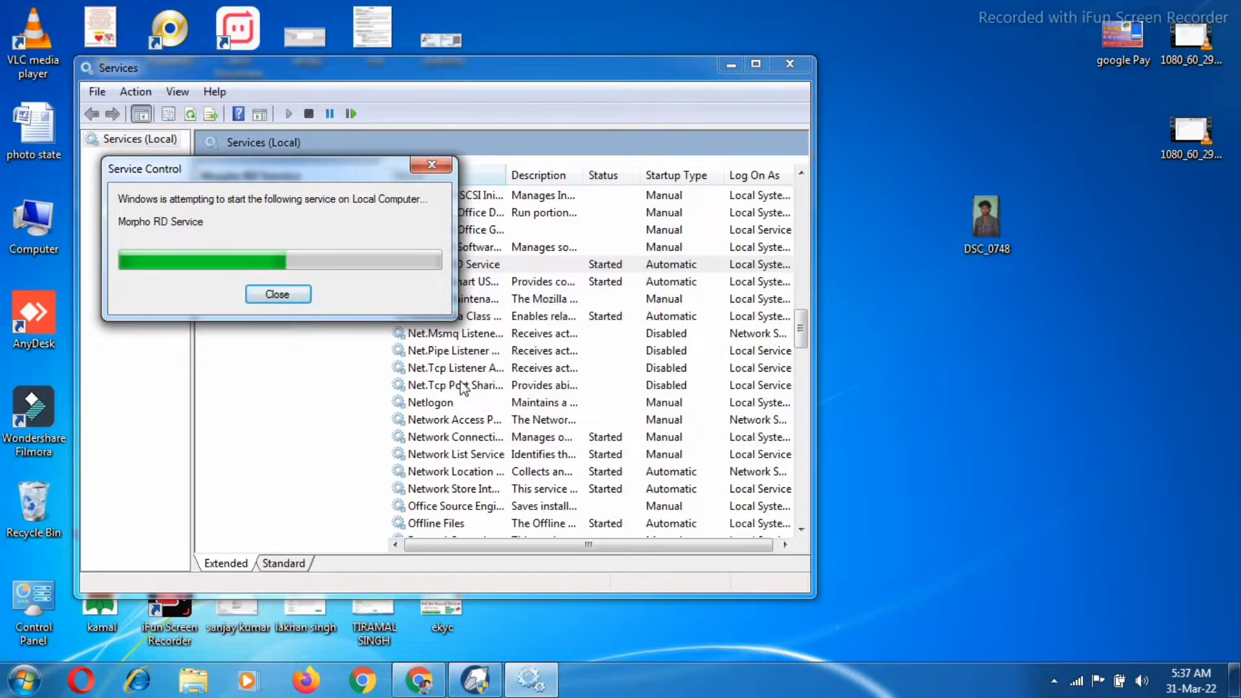
- Restart the MorphoSmart USB Service and close the Services window
click(468, 287)
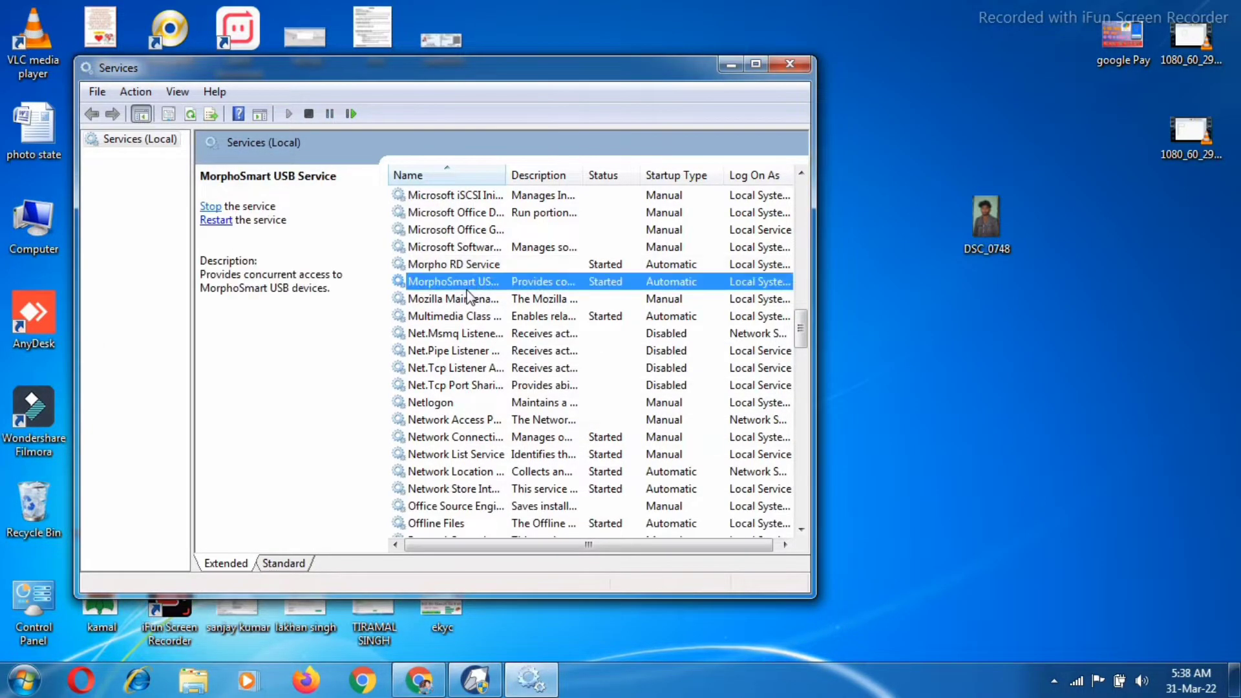
click(217, 220)
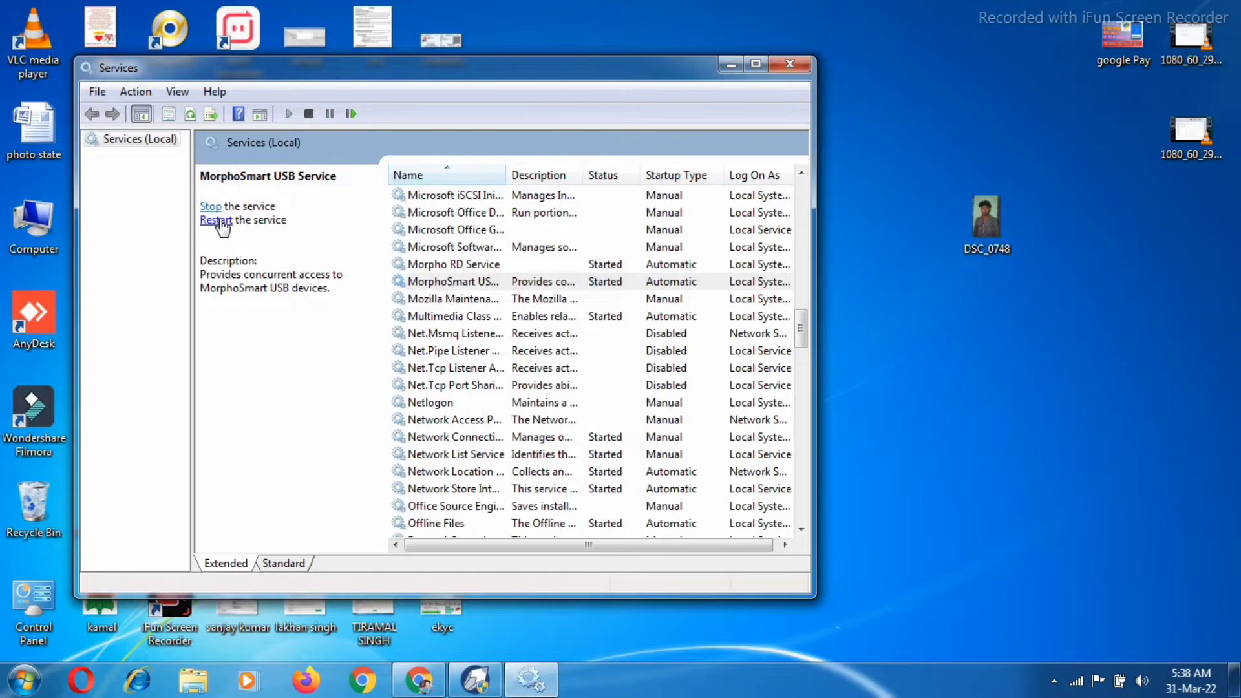
click(783, 64)
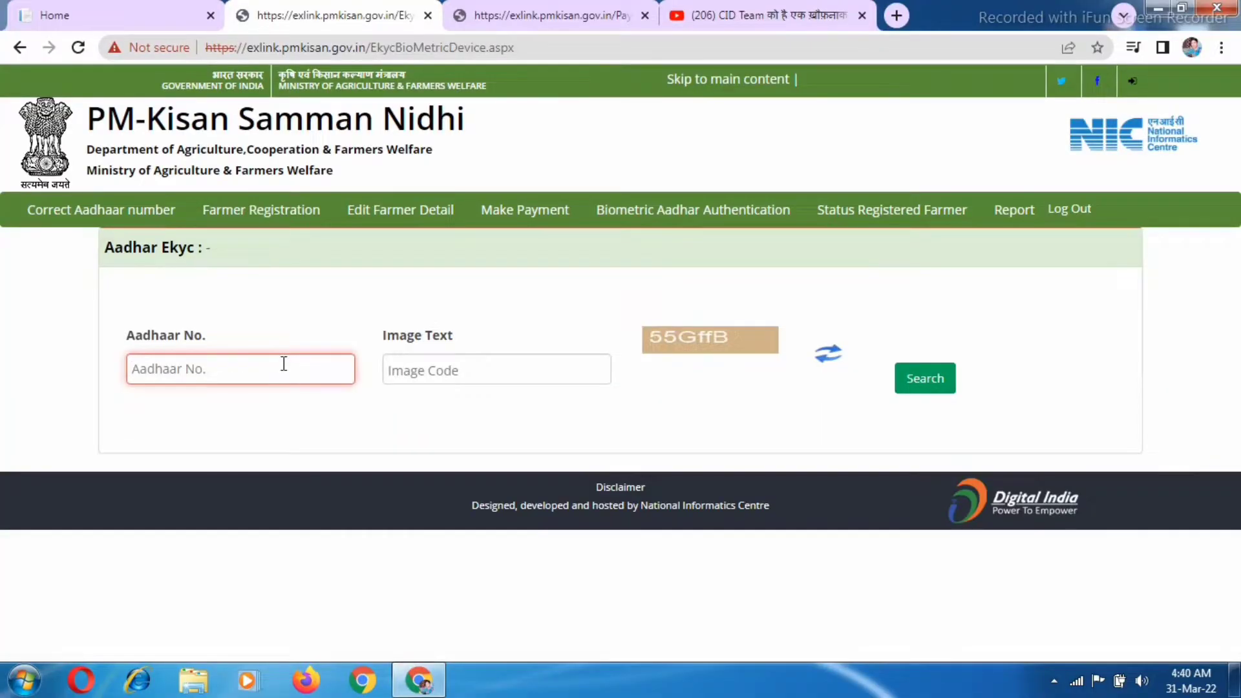
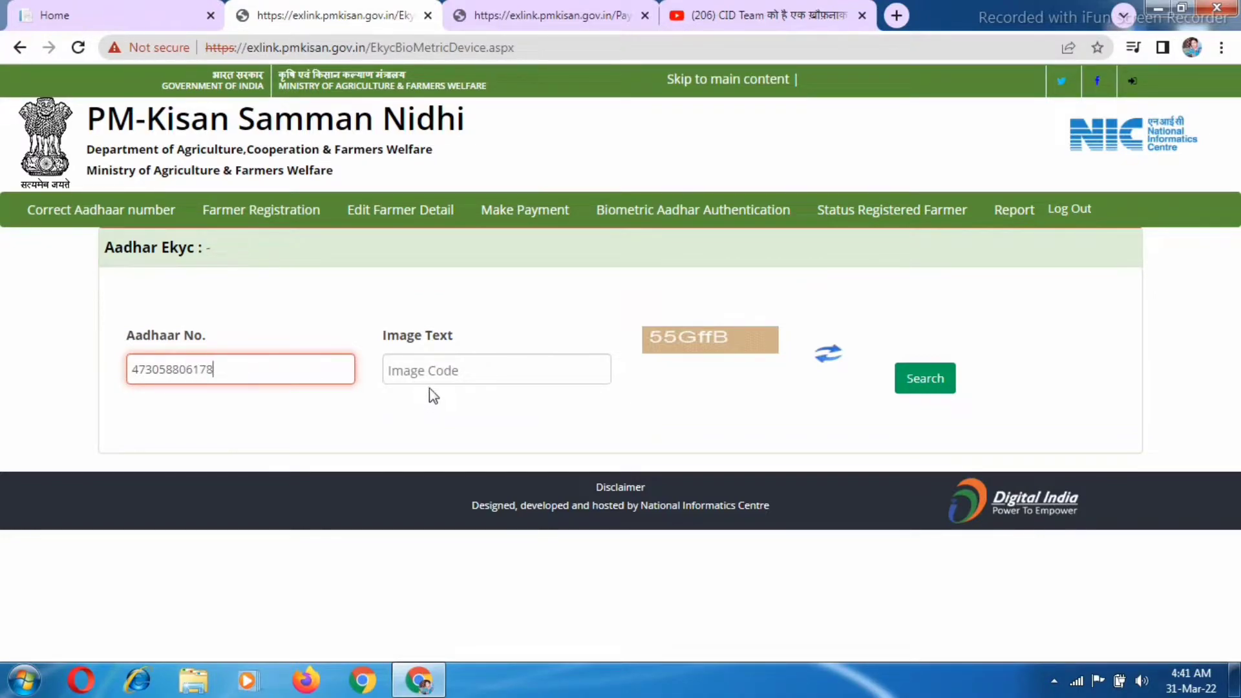
- Enter the farmer's Aadhaar number and the captcha image code, then search
click(431, 381)
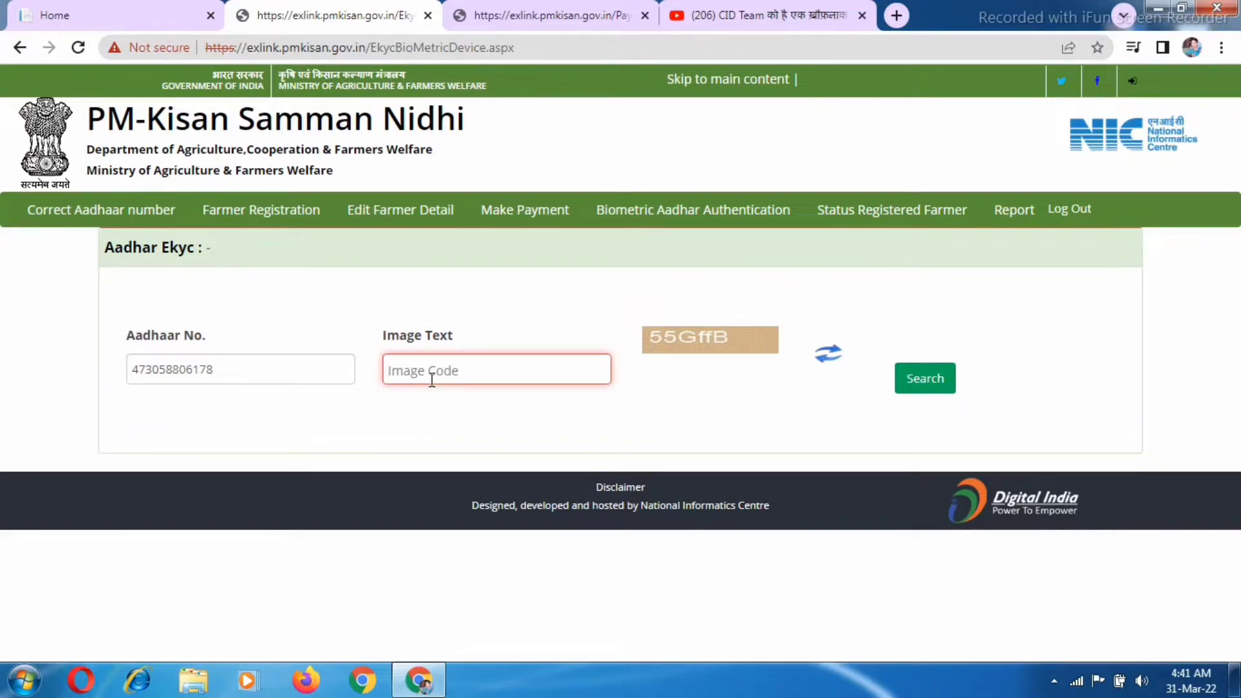
text(55)
text(GffB)
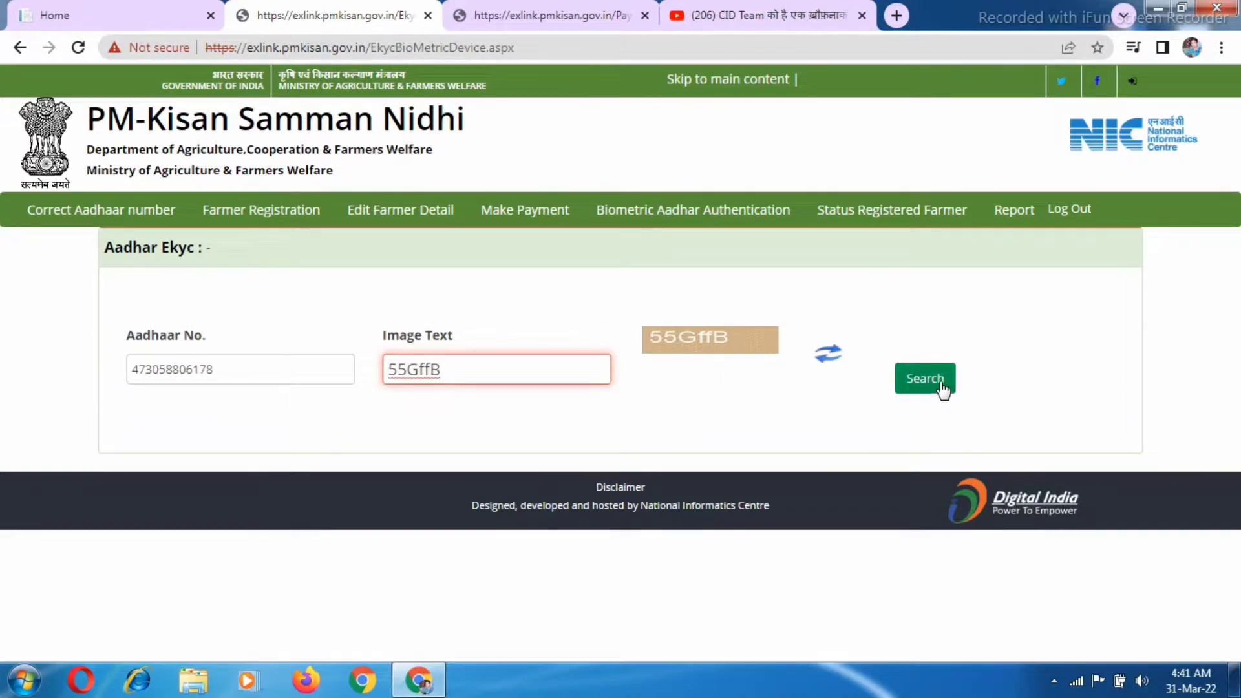
click(940, 387)
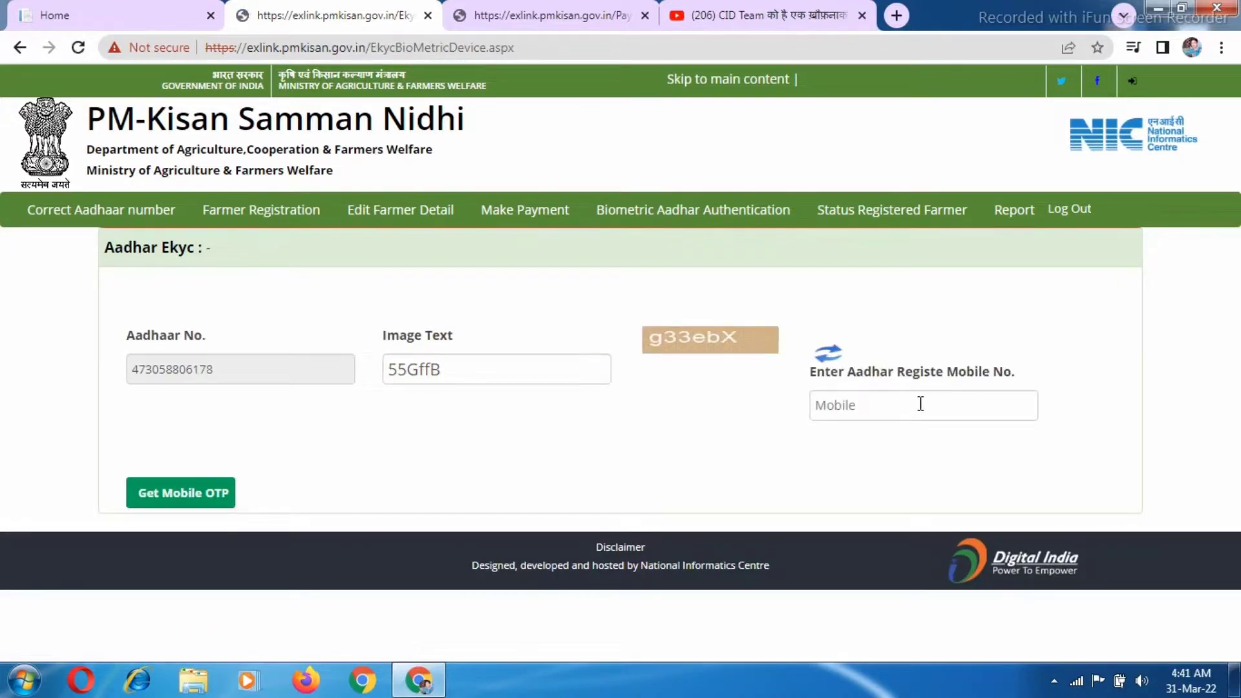
- Enter the farmer's registered mobile number and request the mobile OTP
click(920, 405)
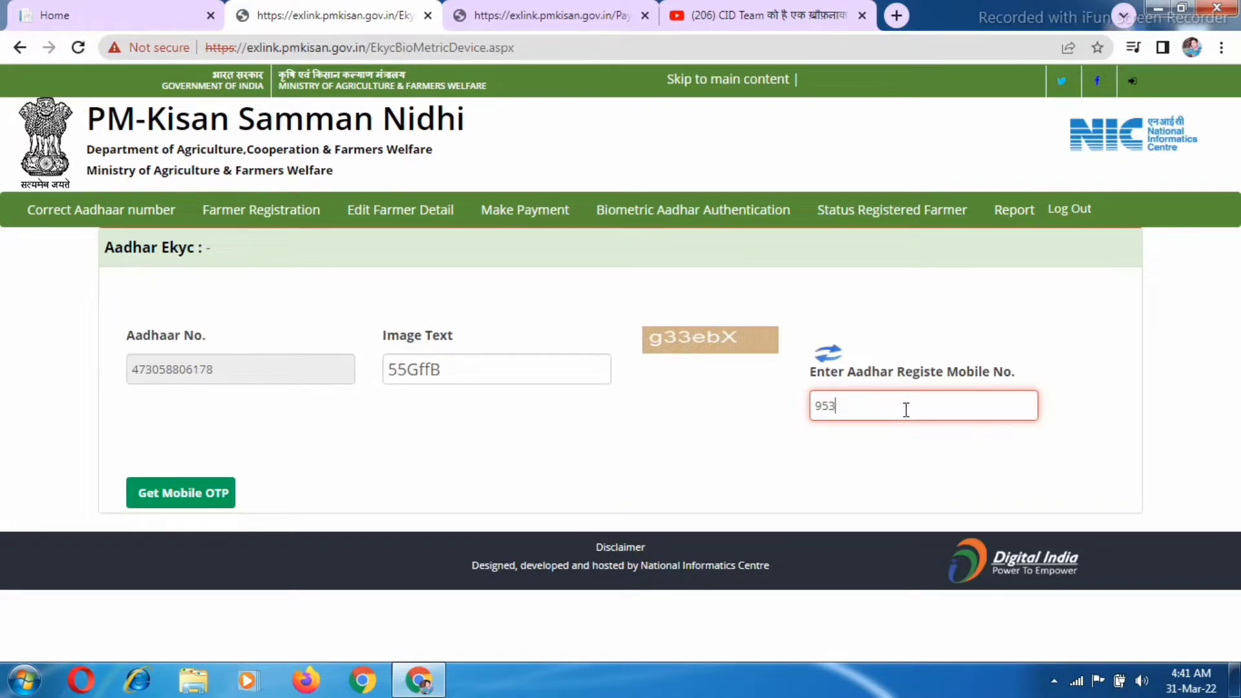
click(199, 496)
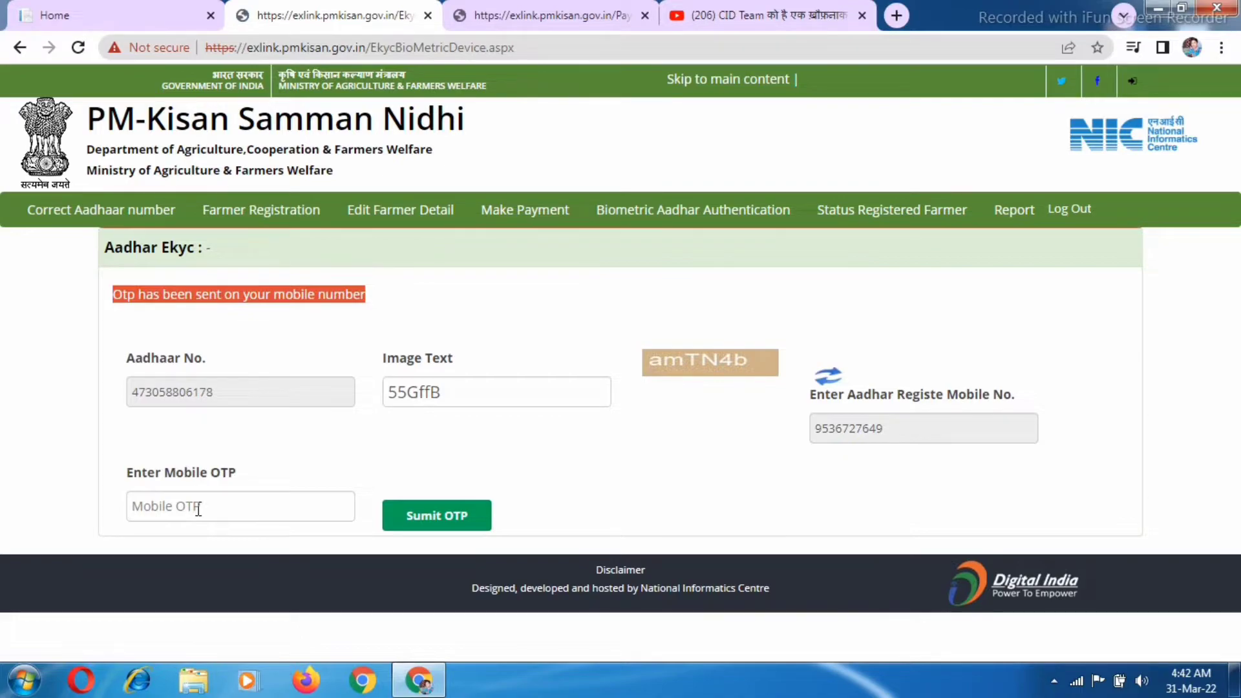
- Enter the received mobile OTP, correct the mistyped code, and submit it
click(195, 507)
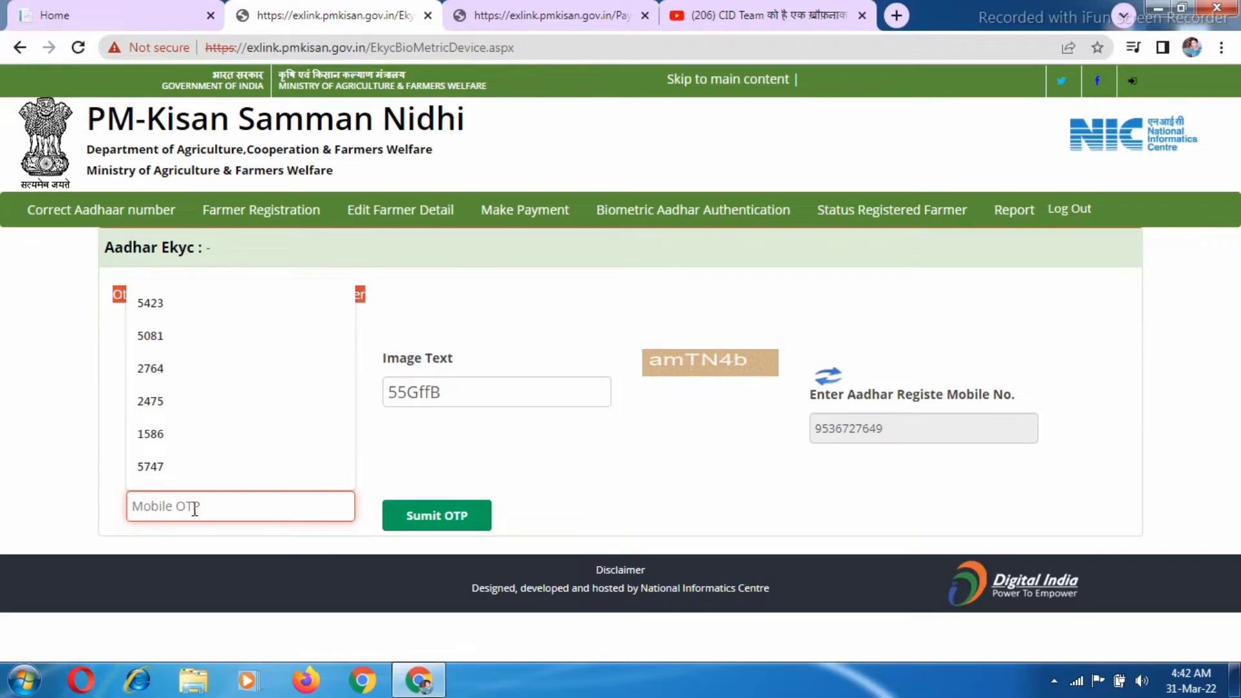
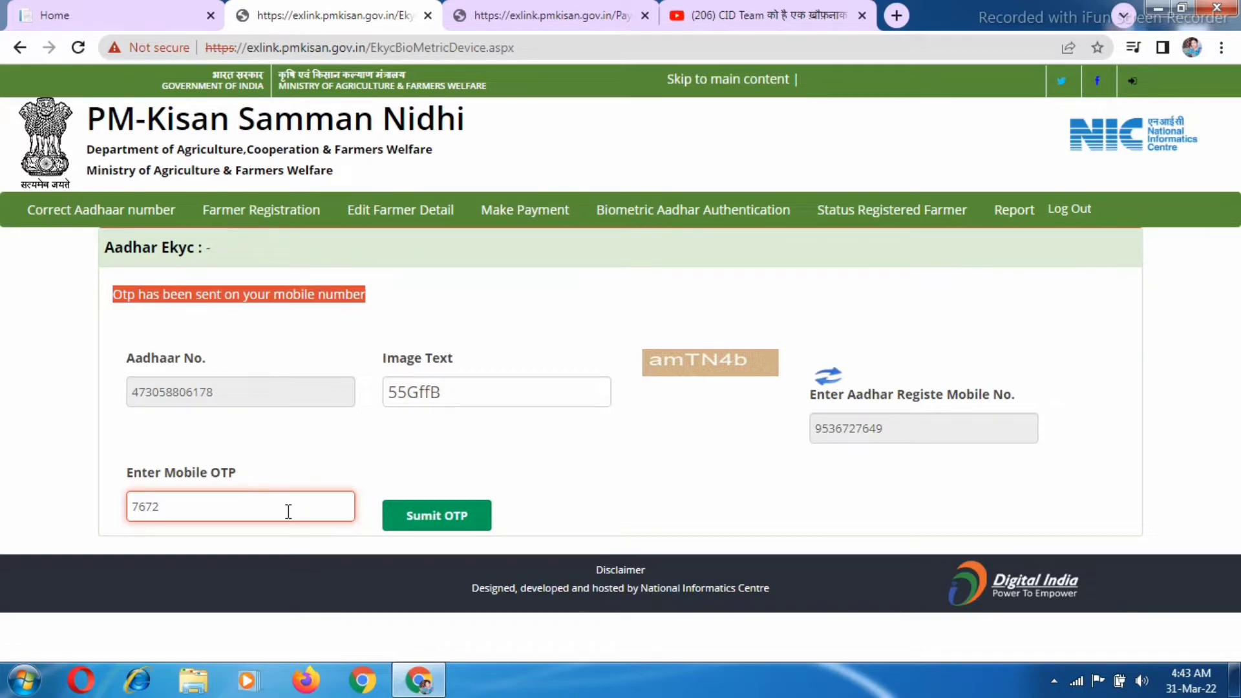
click(288, 511)
key(BackSpace)
key(BackSpace)
key(BackSpace)
key(BackSpace)
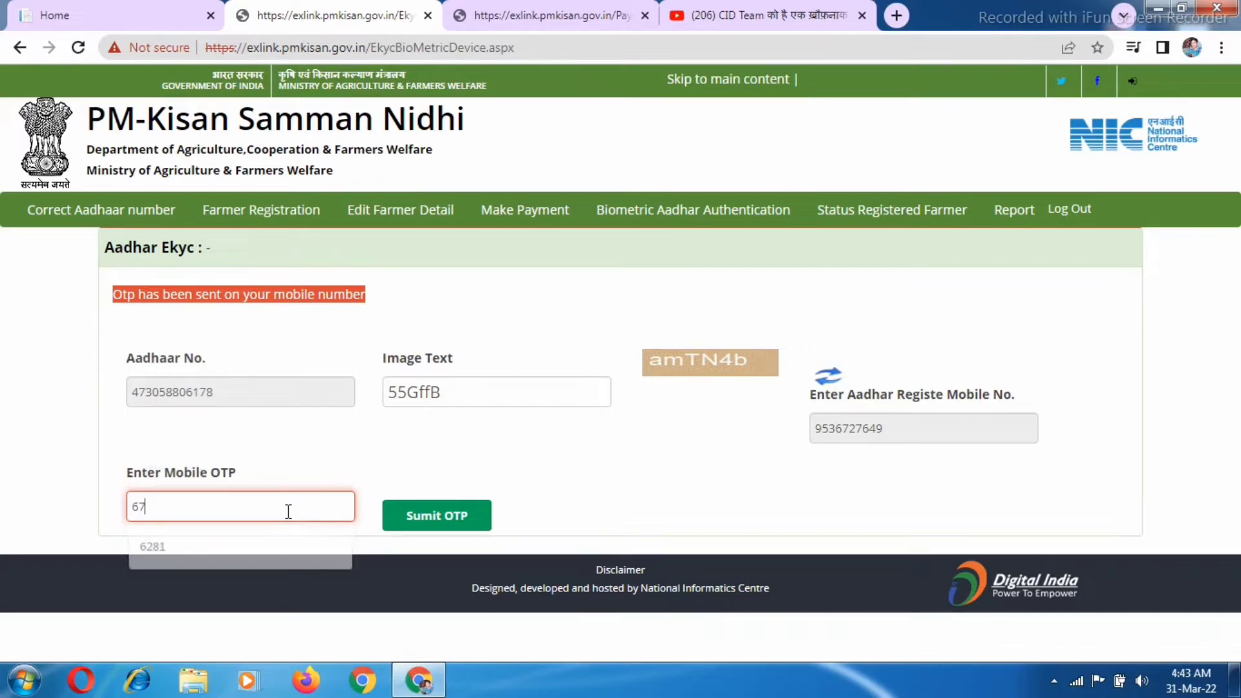
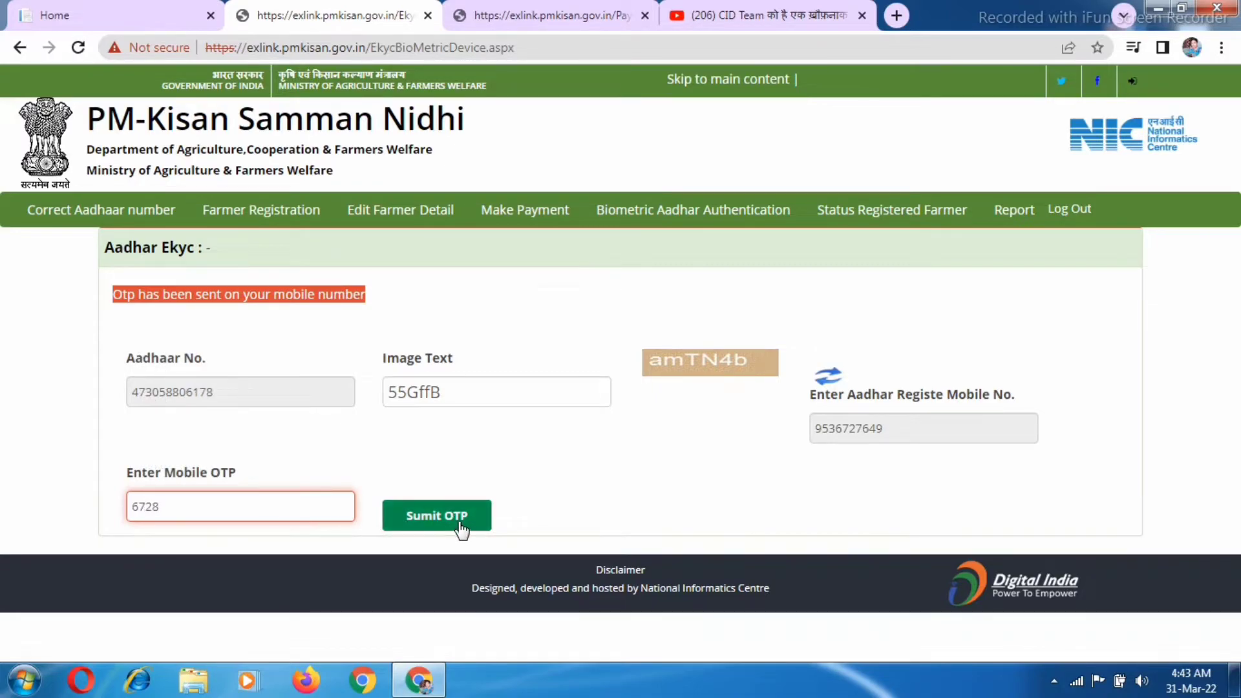
click(460, 529)
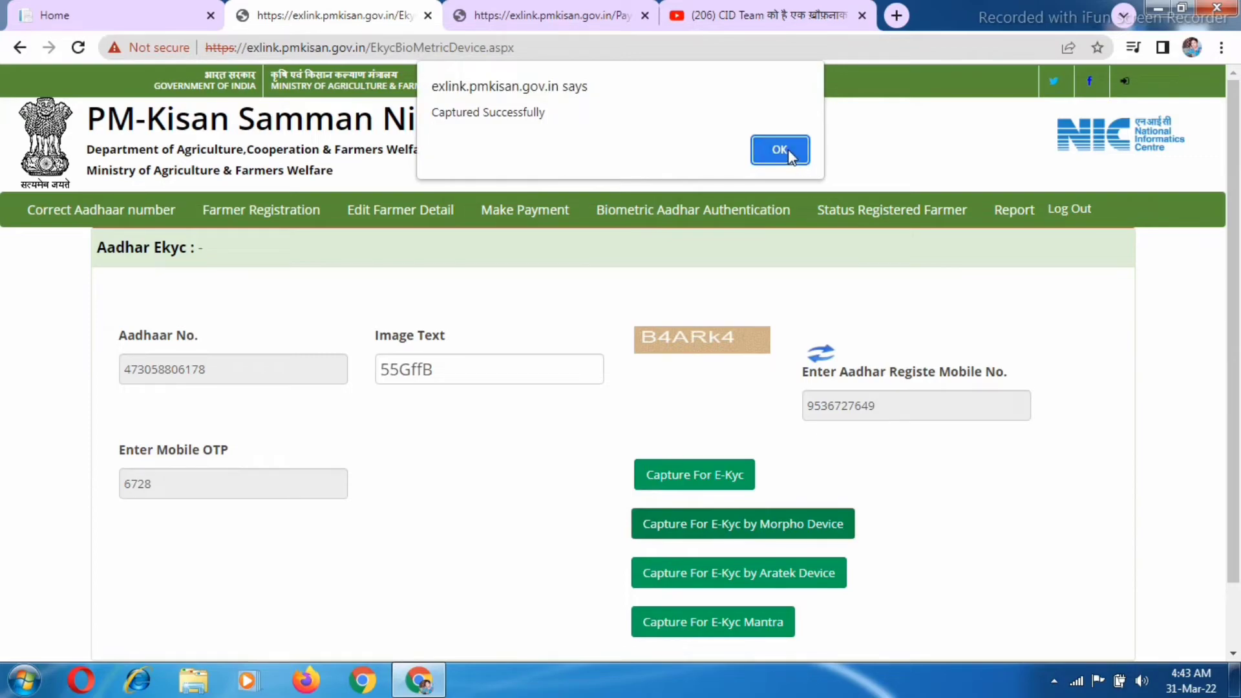
- Acknowledge the Morpho fingerprint Captured Successfully alert and submit the eKYC form
click(780, 149)
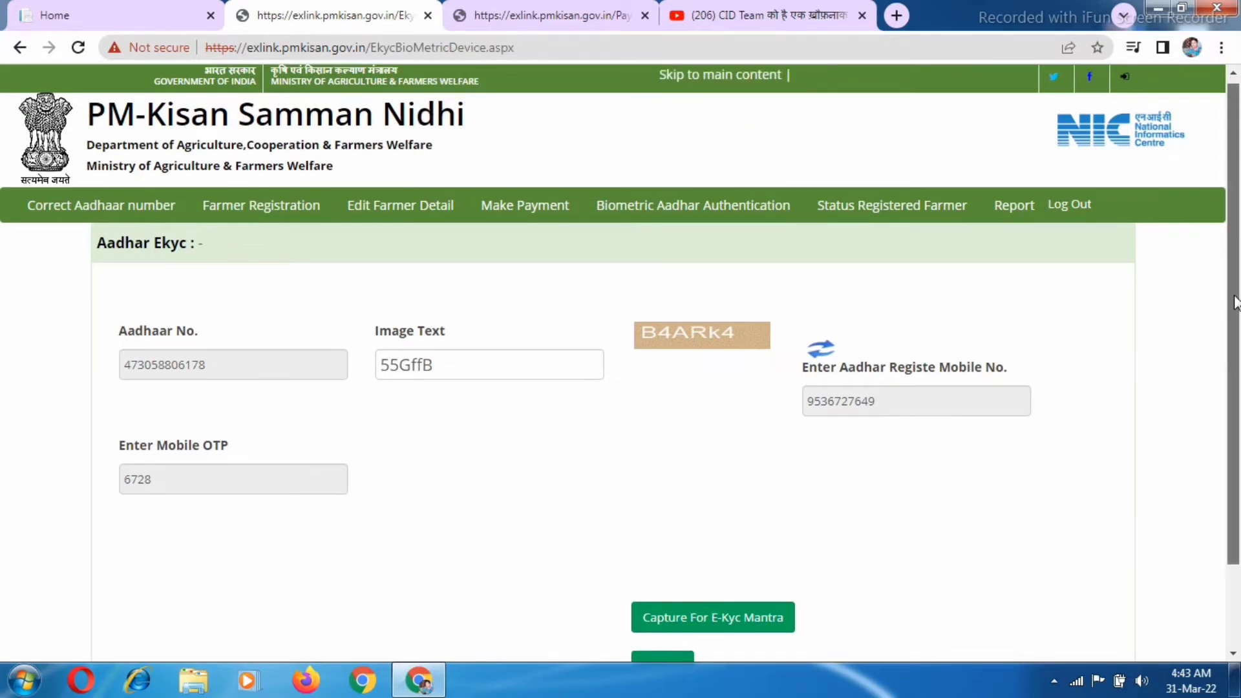
scroll(1155, 257, down, 2)
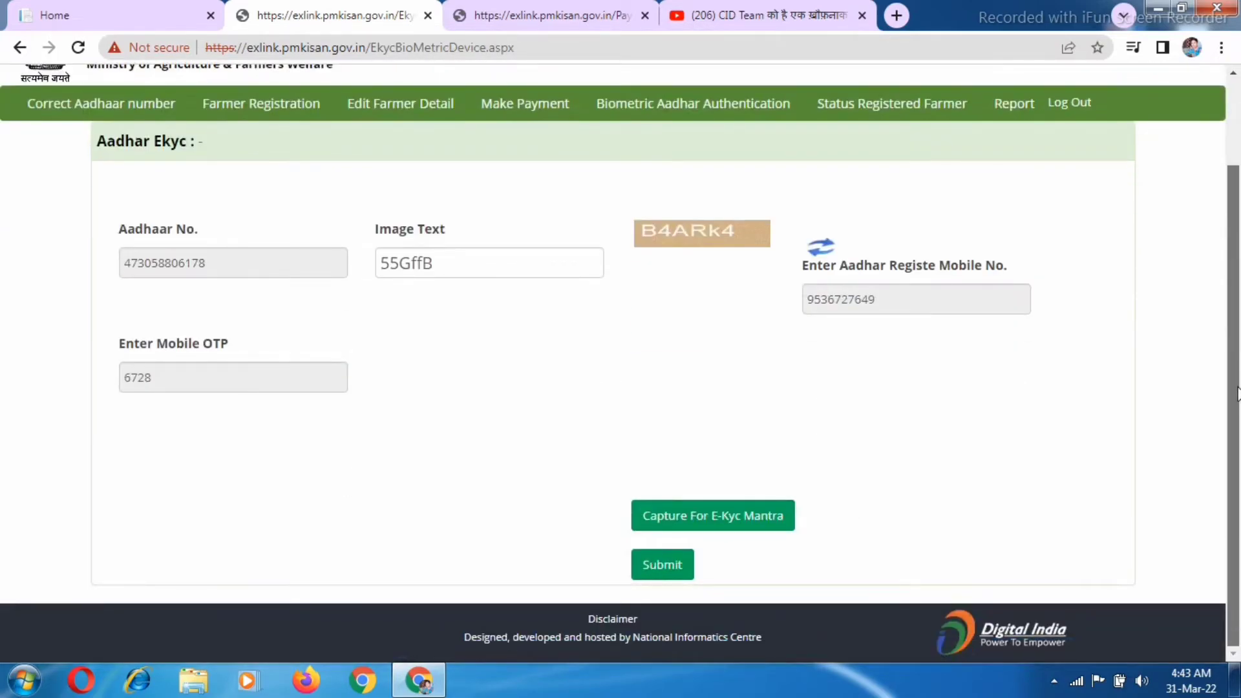
click(669, 567)
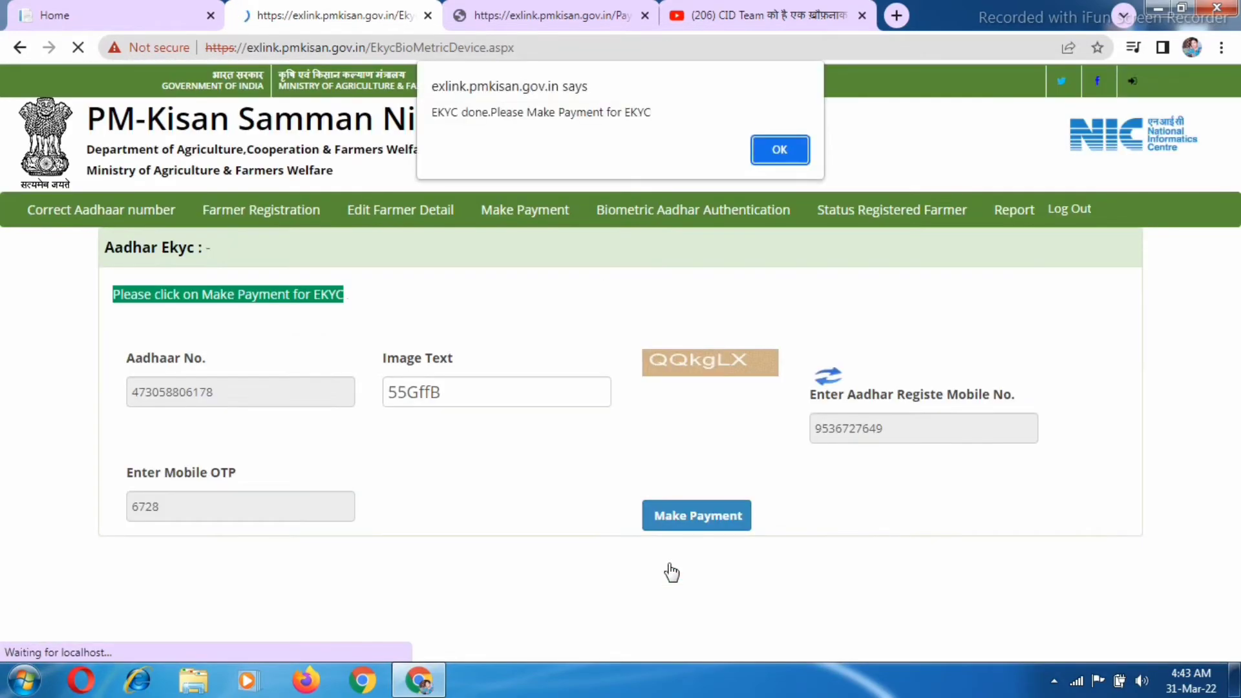
- Proceed from the eKYC done alert to CSC Wallet and validate the account password
click(783, 155)
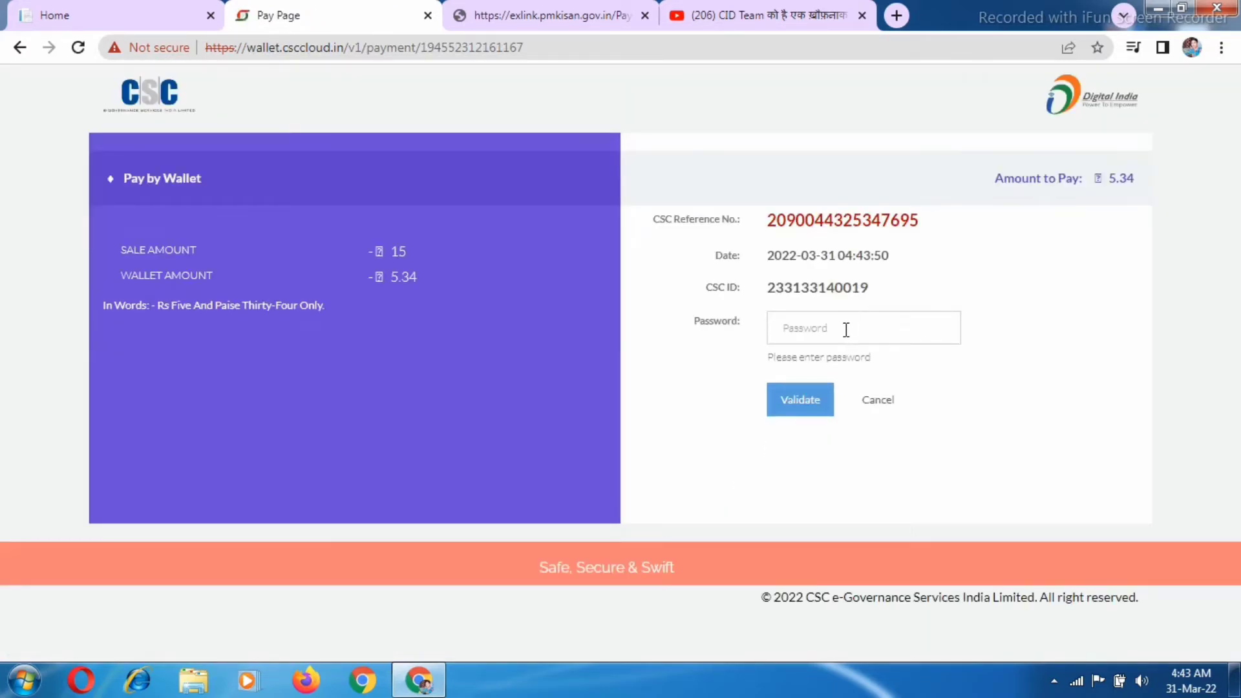
click(846, 330)
text(•••)
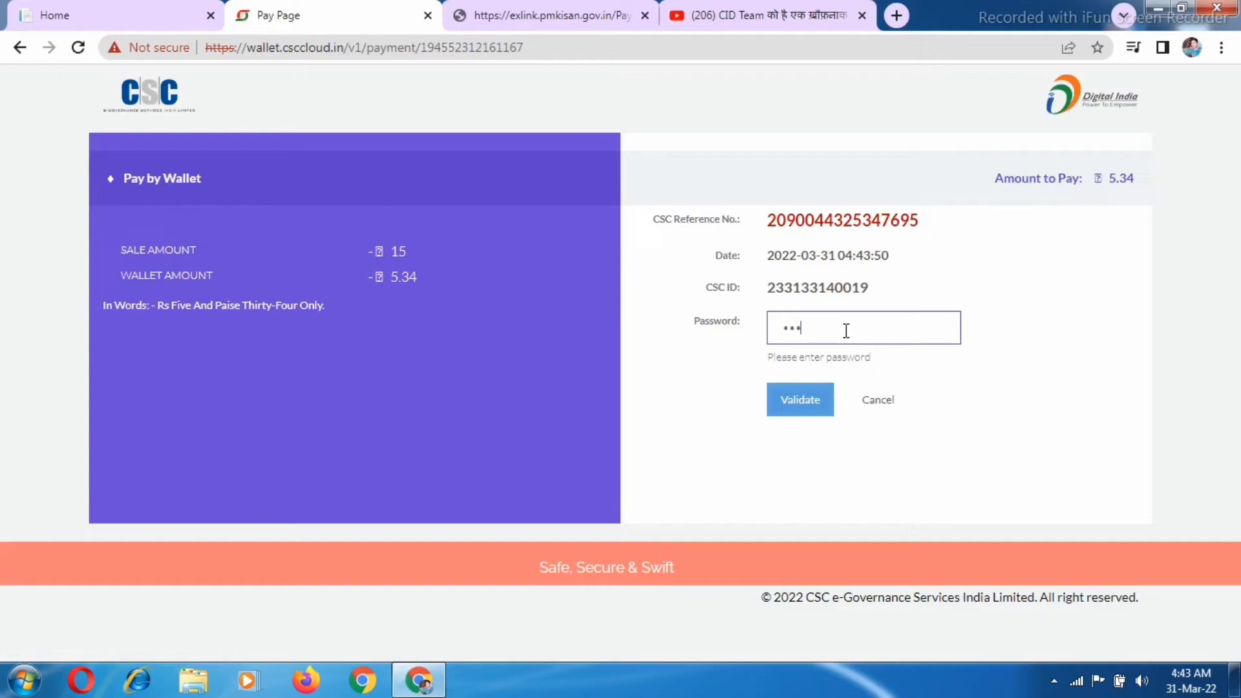
text(••••••••)
click(802, 406)
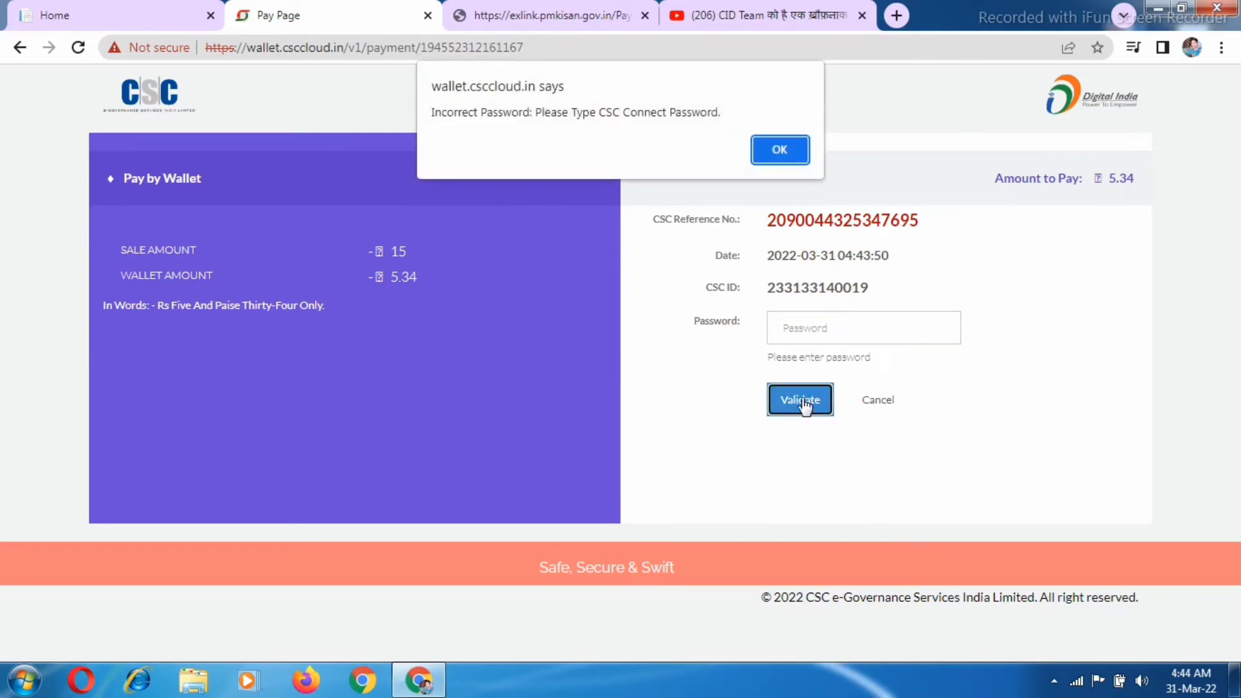
- Retry the wallet password after the error, then begin entering the six-digit wallet PIN
click(780, 152)
click(816, 328)
text(*****)
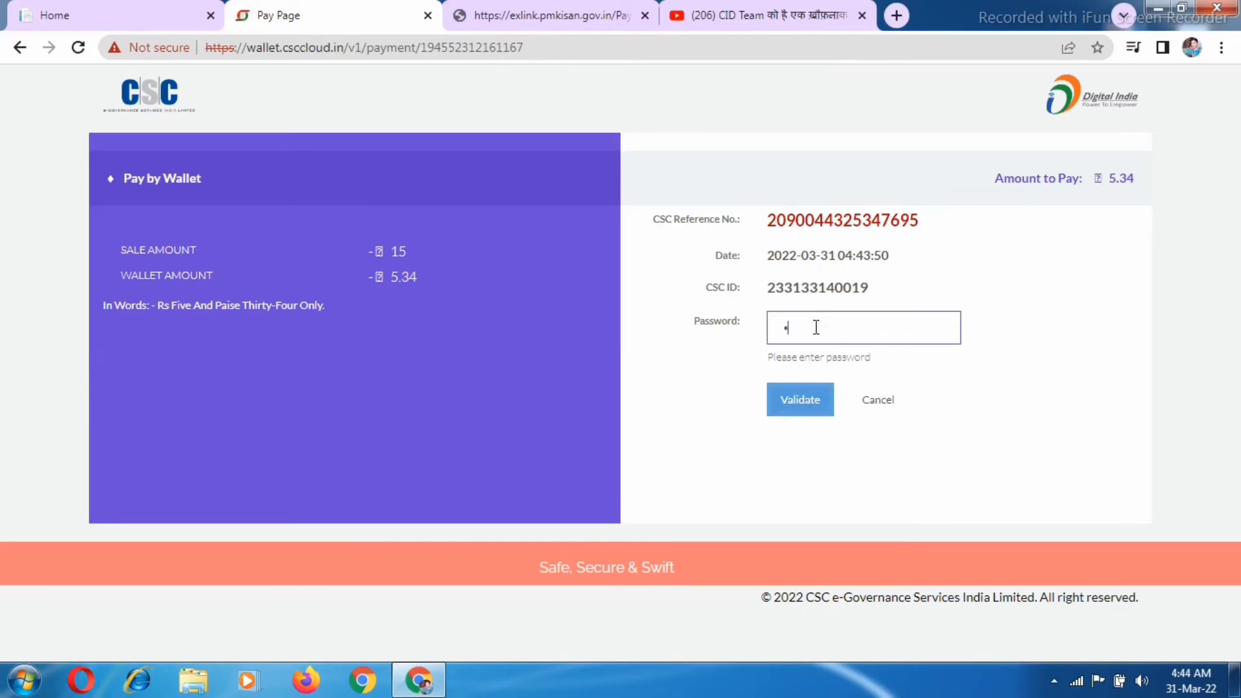
text(******)
click(804, 400)
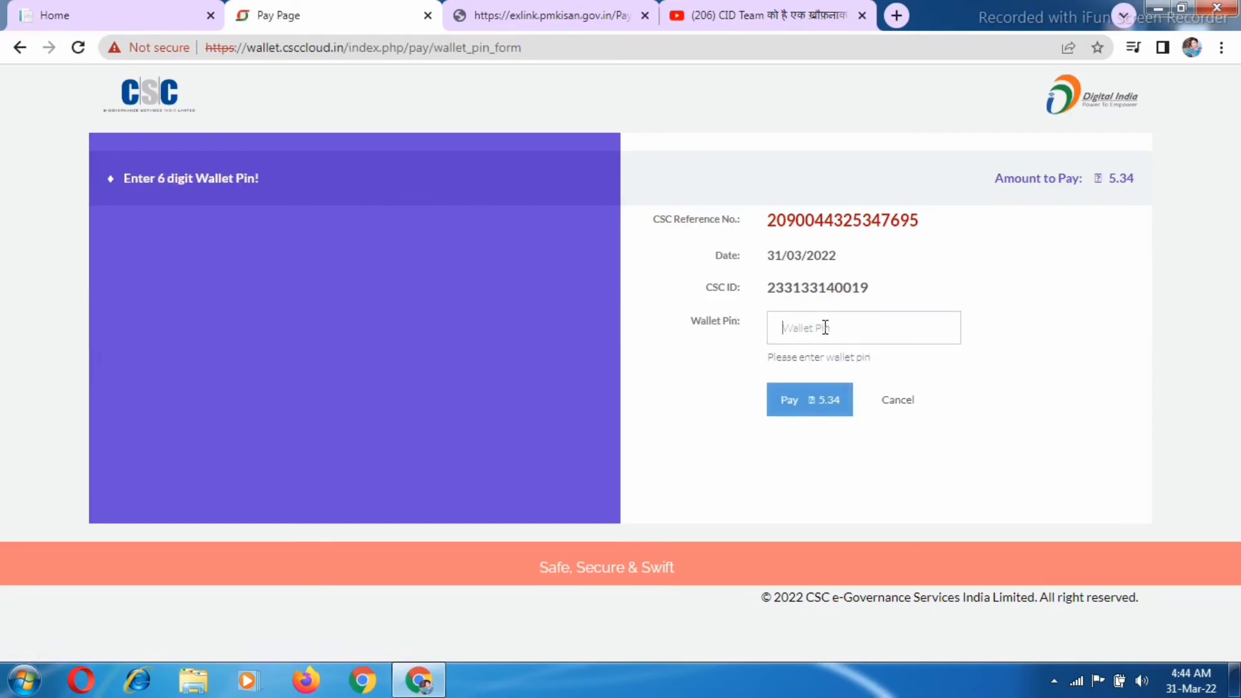
text(•••)
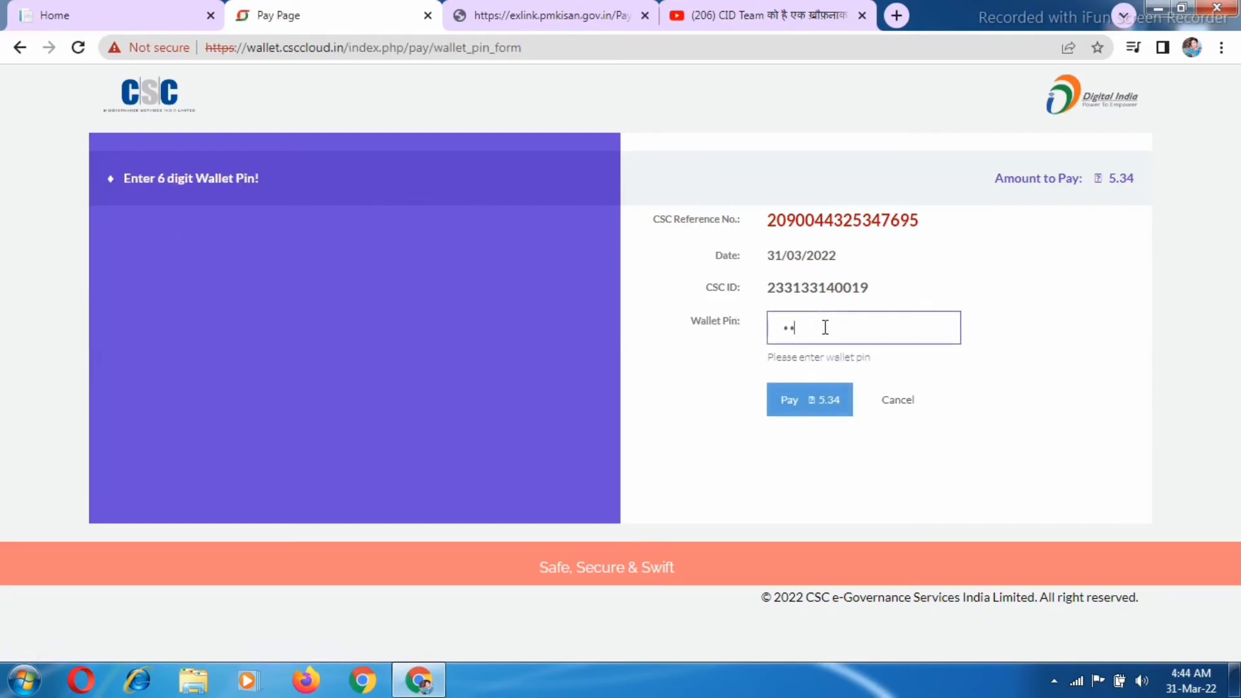
text(•••)
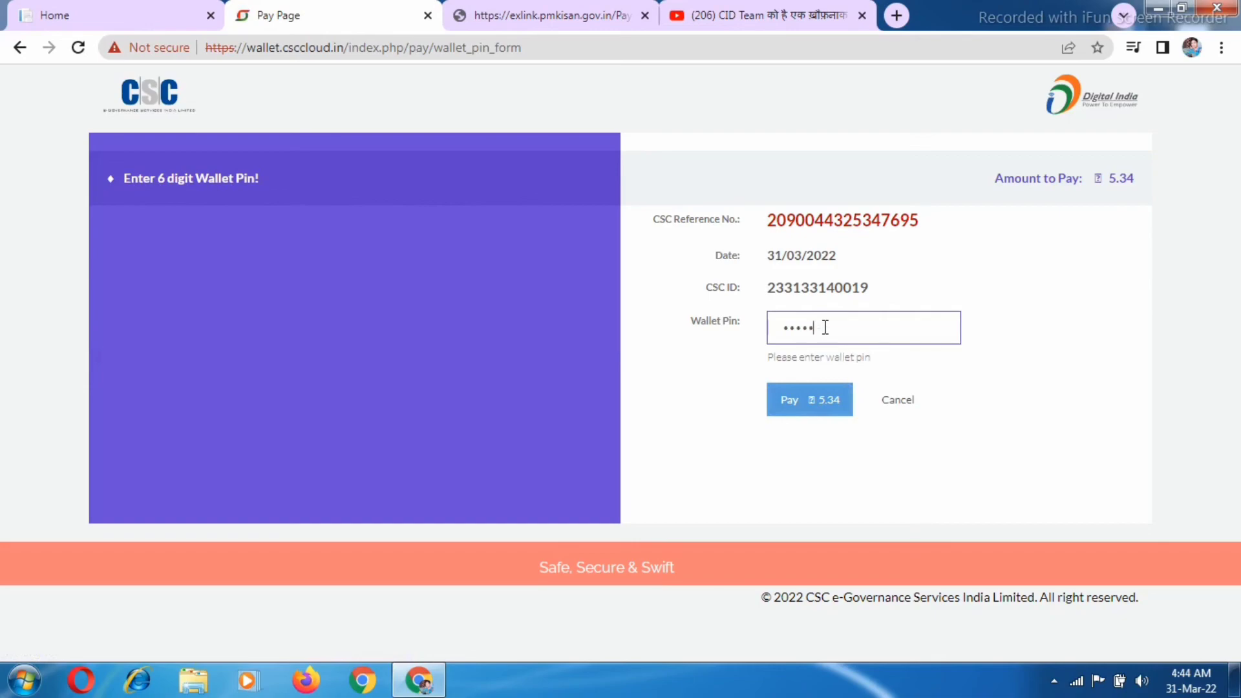